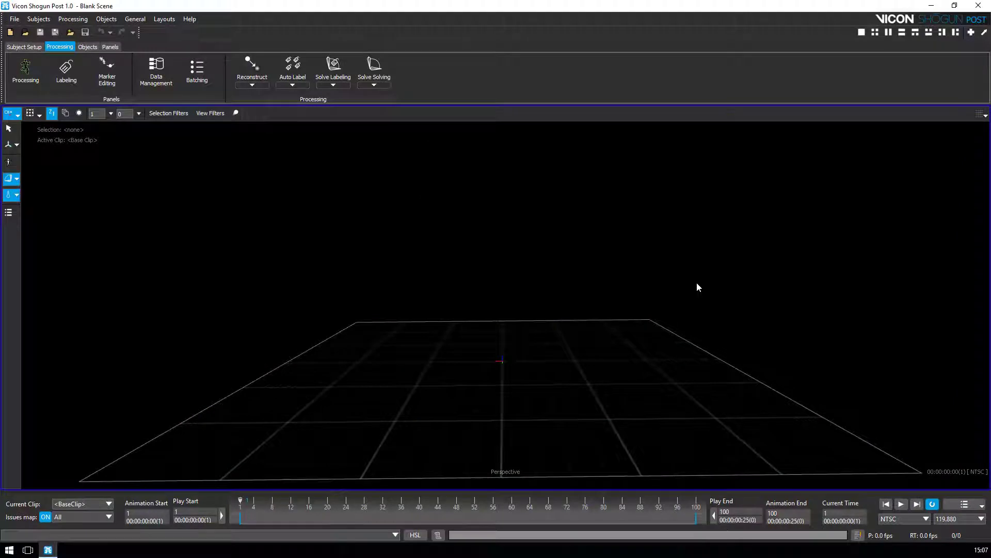
# Step: Open the Marker Editing panel and browse its Remove Bad Data, Find Gaps and Fill Gaps sections
pyautogui.click(113, 75)
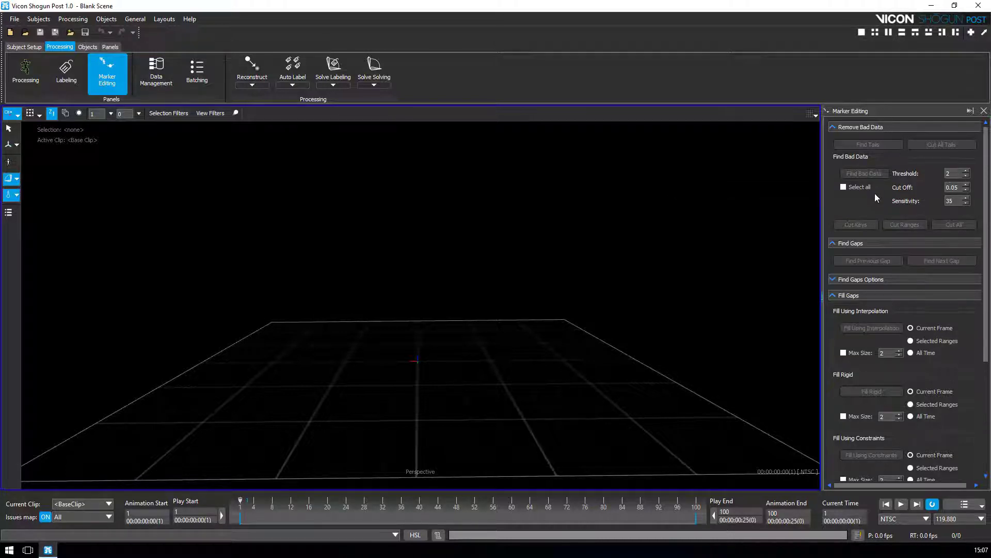
pyautogui.scroll(-2, 875, 194)
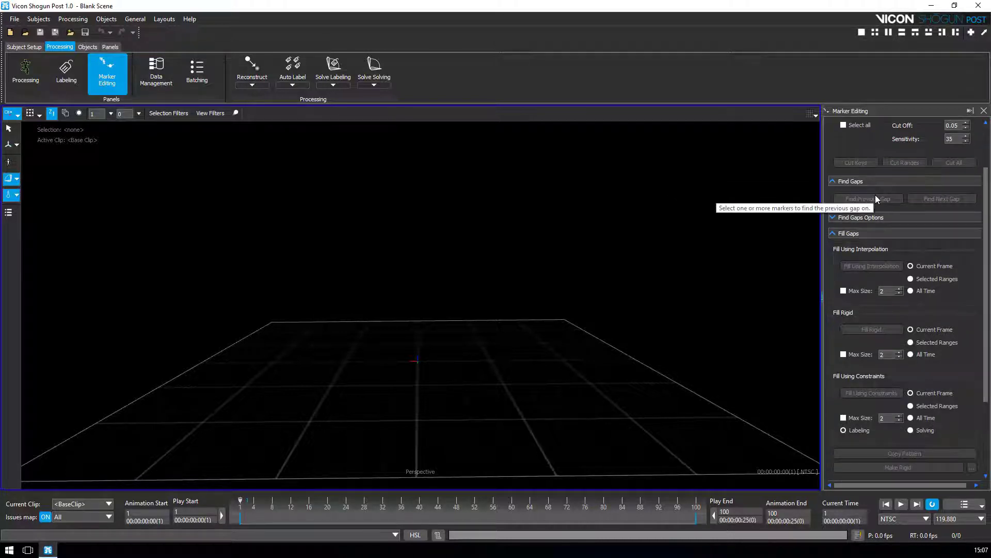
pyautogui.scroll(2, 875, 198)
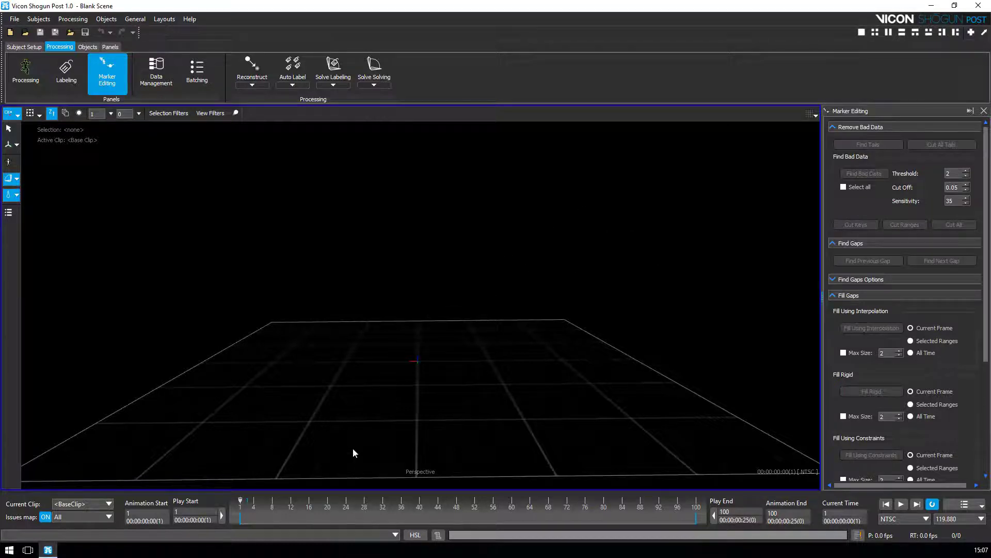
pyautogui.press('F2')
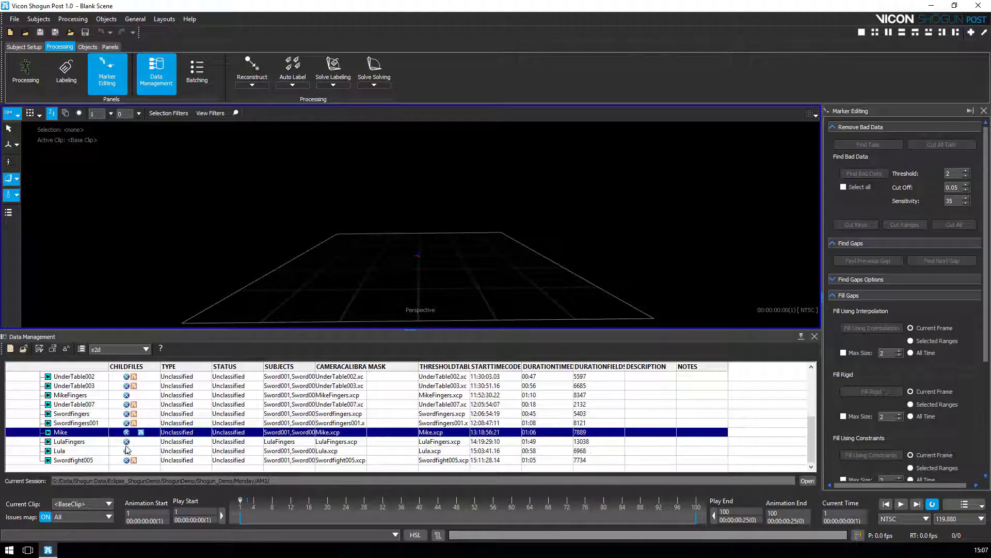
# Step: Load the Mike take from Data Management and close the take list
pyautogui.doubleClick(141, 433)
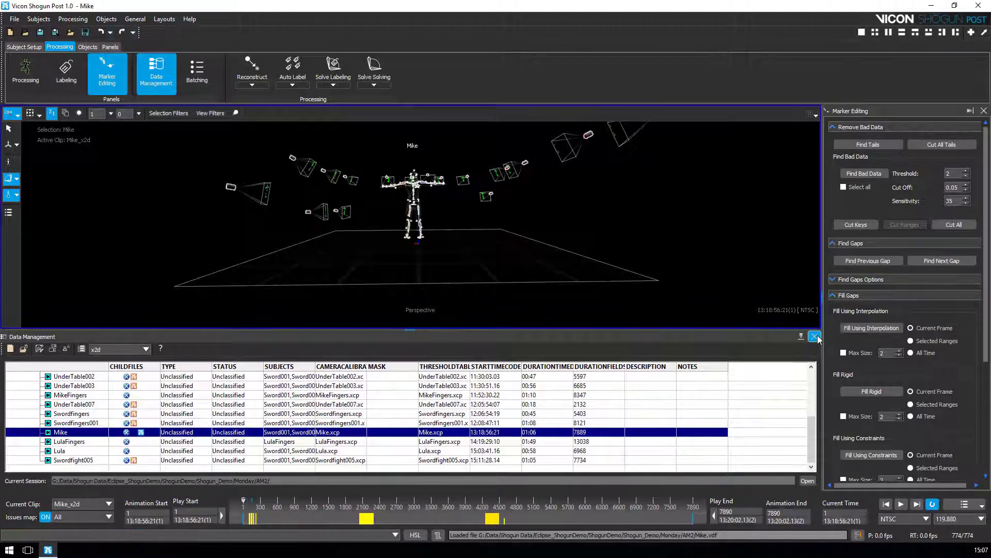
pyautogui.click(814, 335)
pyautogui.click(509, 303)
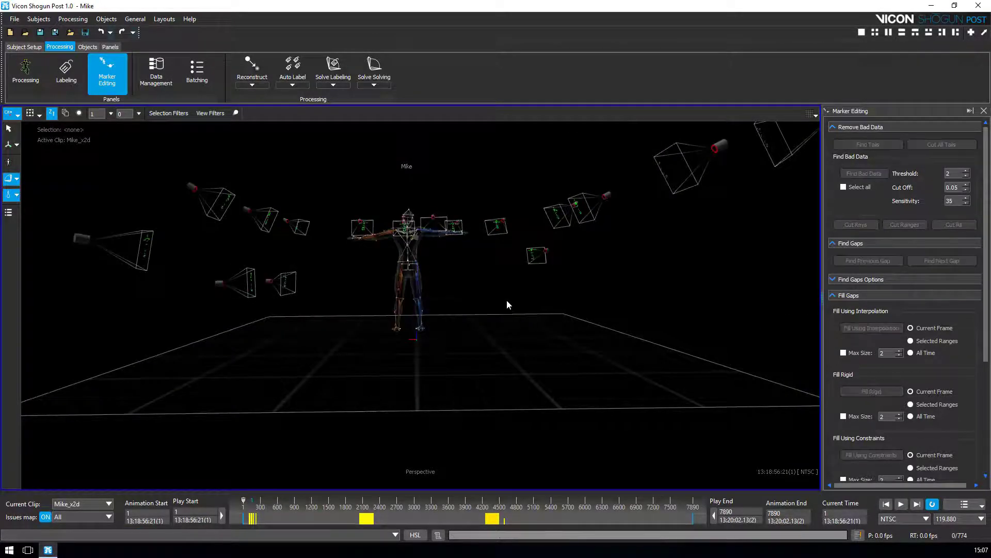
# Step: Orbit and zoom the Perspective view to frame the Mike skeleton and capture cameras
pyautogui.keyDown('alt'); pyautogui.moveTo(507, 301); pyautogui.dragTo(498, 331); pyautogui.keyUp('alt')
pyautogui.keyDown('alt'); pyautogui.moveTo(497, 331); pyautogui.dragTo(402, 288, button='right'); pyautogui.keyUp('alt')
pyautogui.keyDown('alt'); pyautogui.moveTo(402, 289); pyautogui.dragTo(527, 314); pyautogui.keyUp('alt')
pyautogui.keyDown('alt'); pyautogui.moveTo(526, 317); pyautogui.dragTo(558, 339, button='right'); pyautogui.keyUp('alt')
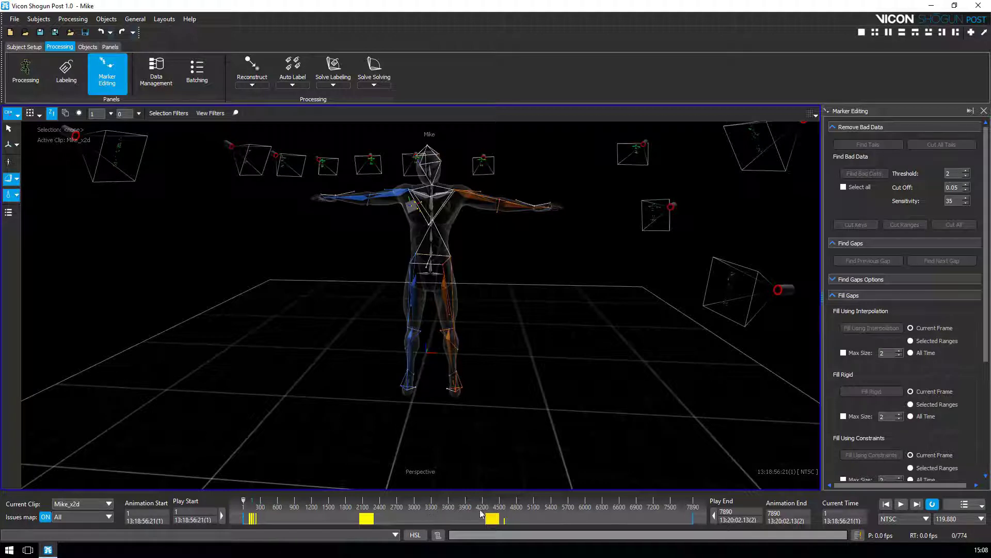
pyautogui.moveTo(490, 516)
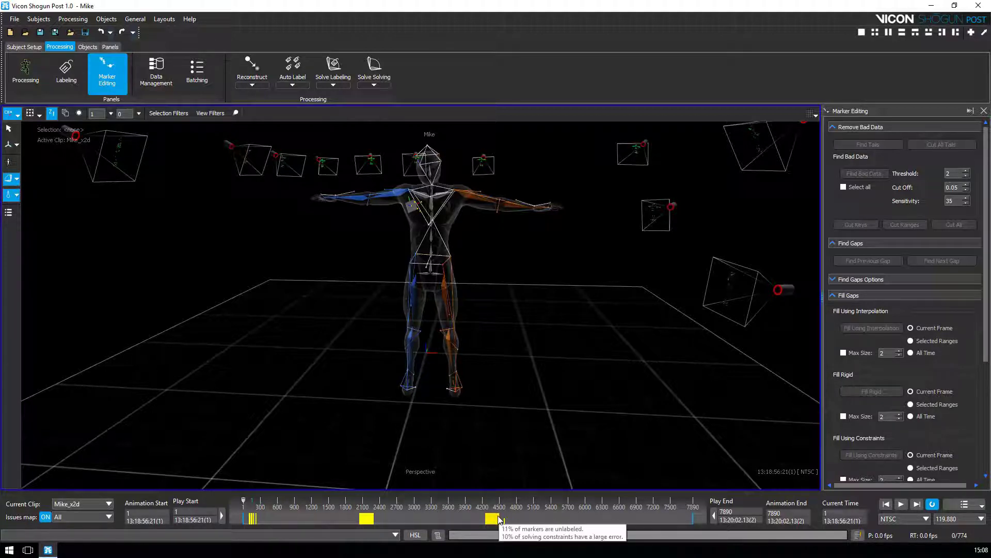
pyautogui.scroll(2, 497, 334)
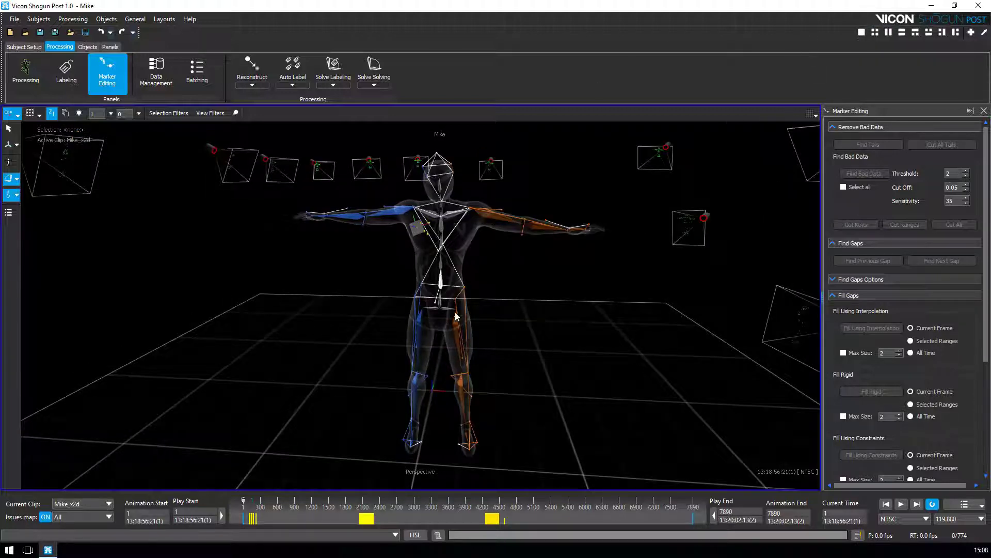
# Step: Split the workspace into two panes and show the DataHealth chart in the right pane
pyautogui.click(888, 33)
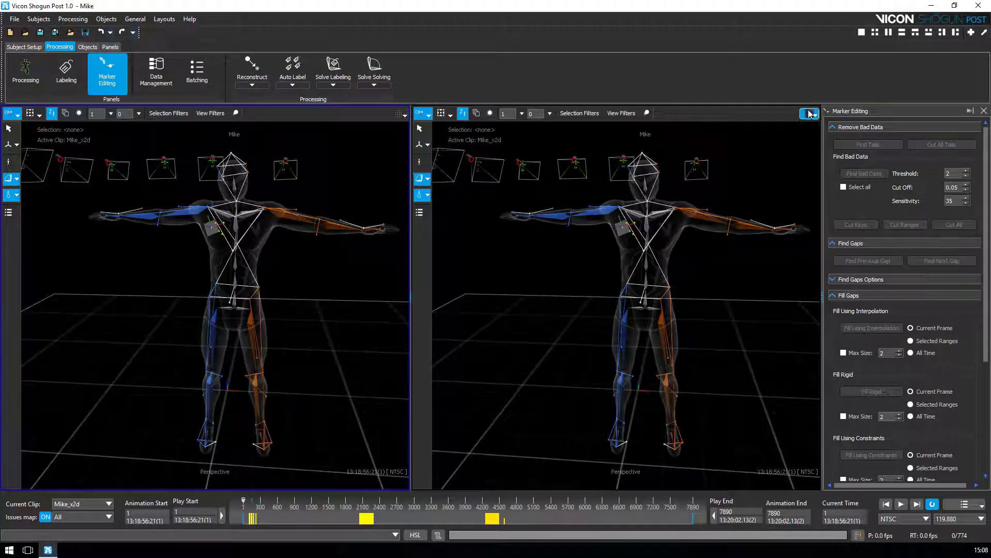
pyautogui.click(809, 113)
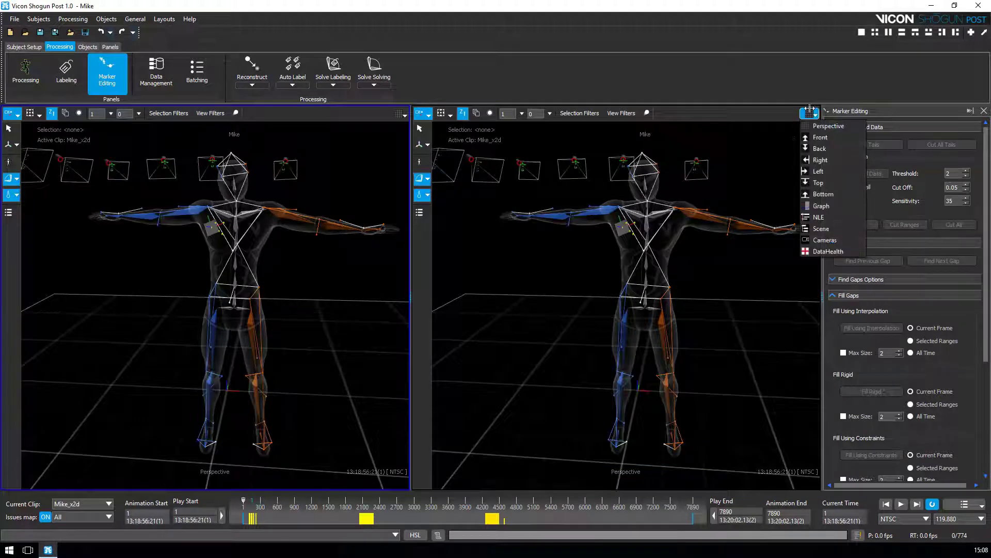
pyautogui.click(820, 252)
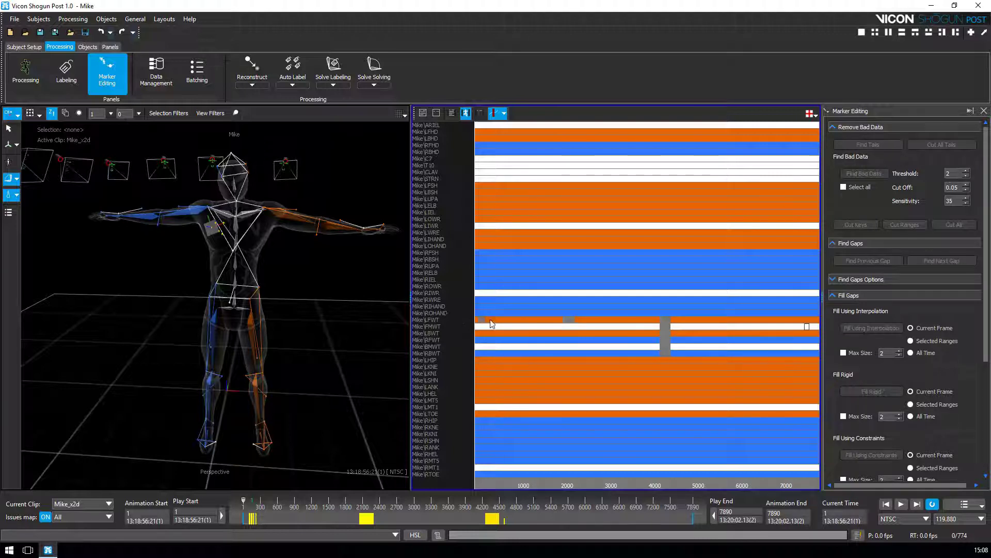
# Step: Select the LFWT row in the DataHealth chart and move to frame 2093 to inspect its dropout
pyautogui.moveTo(500, 319)
pyautogui.keyDown('alt'); pyautogui.mouseDown(button='middle')
pyautogui.moveTo(531, 320)
pyautogui.moveTo(520, 320)
pyautogui.mouseUp(button='middle'); pyautogui.keyUp('alt')
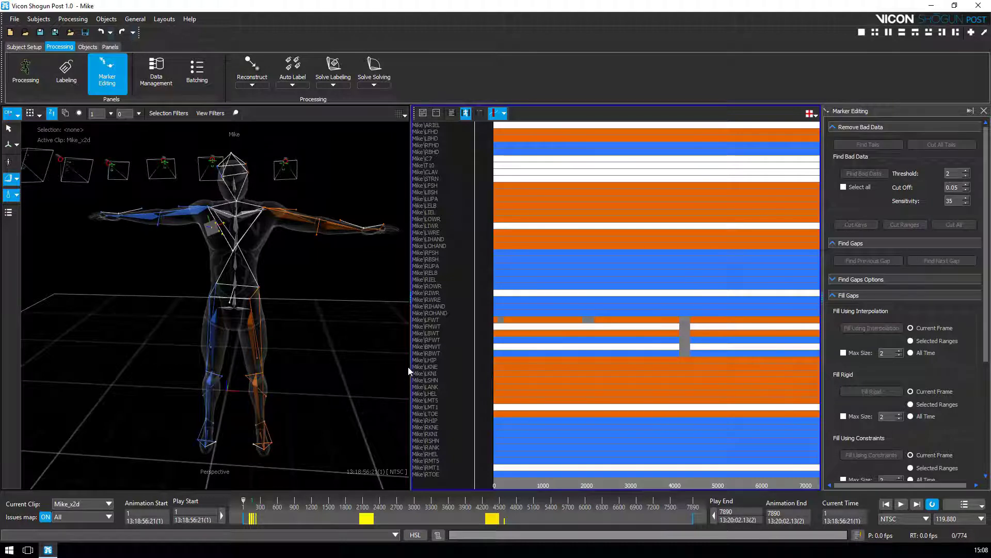
pyautogui.moveTo(310, 318)
pyautogui.keyDown('alt'); pyautogui.mouseDown()
pyautogui.moveTo(330, 318)
pyautogui.moveTo(334, 299)
pyautogui.moveTo(324, 316)
pyautogui.mouseUp(); pyautogui.keyUp('alt')
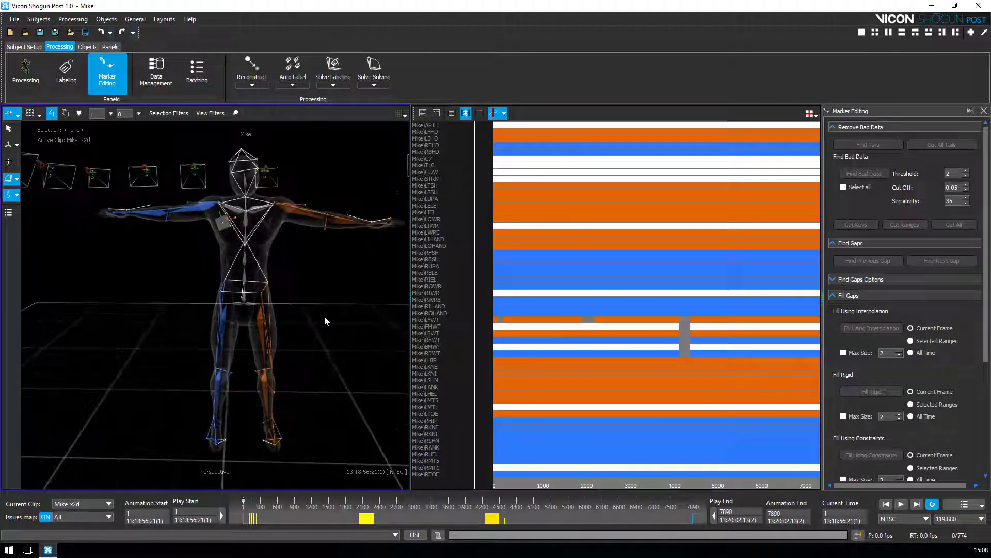
pyautogui.click(505, 321)
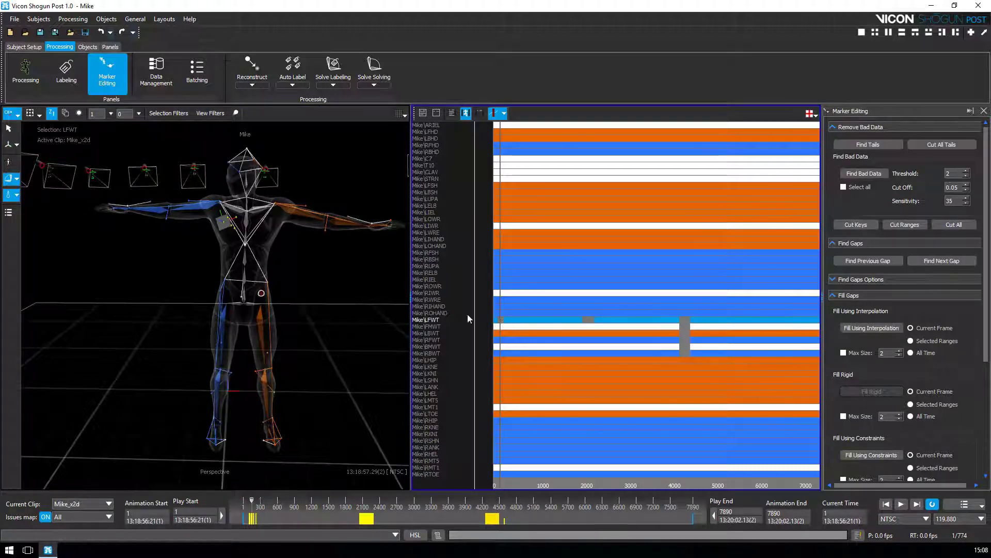
pyautogui.click(364, 518)
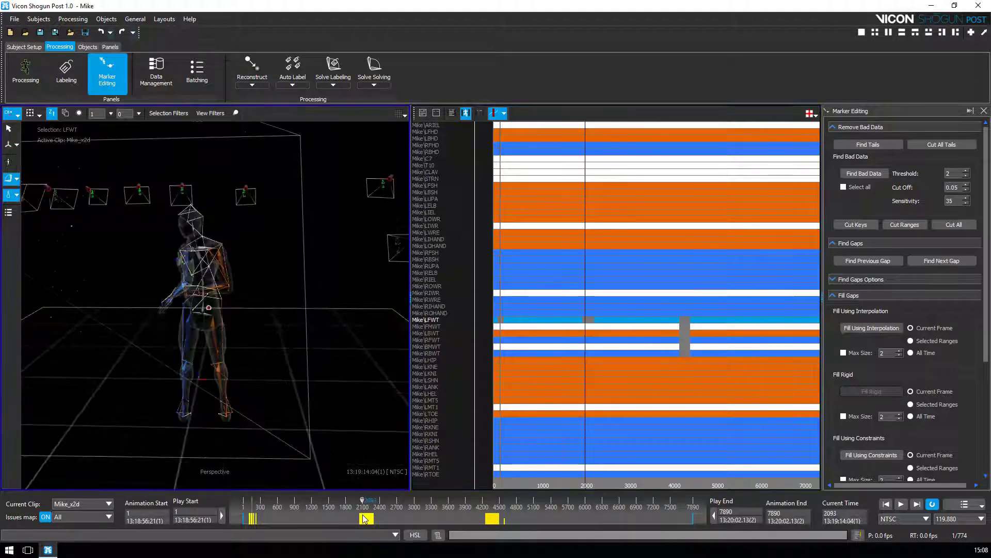
pyautogui.keyDown('alt'); pyautogui.moveTo(331, 360); pyautogui.dragTo(250, 382); pyautogui.keyUp('alt')
pyautogui.keyDown('alt'); pyautogui.moveTo(250, 382); pyautogui.dragTo(302, 368, button='right'); pyautogui.keyUp('alt')
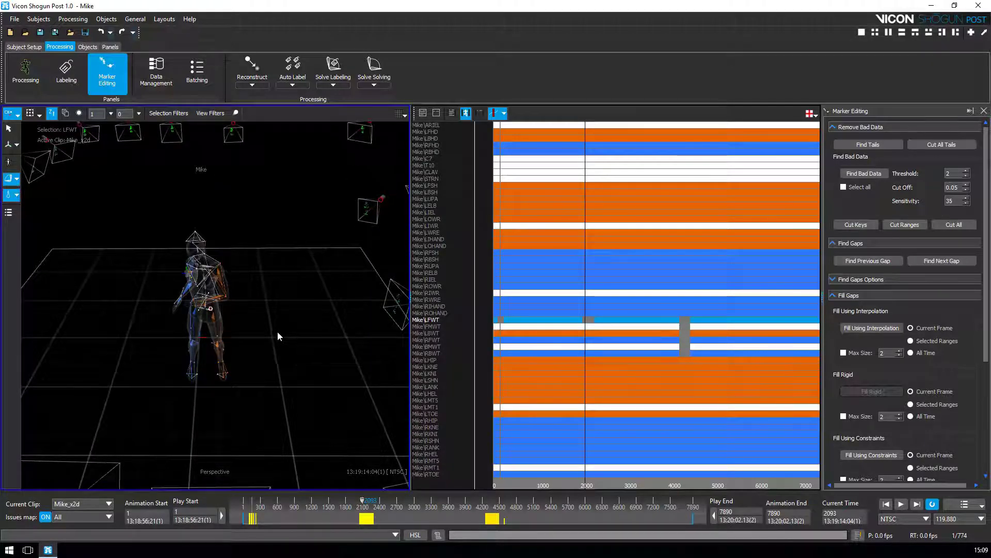
pyautogui.moveTo(287, 308)
pyautogui.keyDown('alt'); pyautogui.mouseDown()
pyautogui.moveTo(329, 327)
pyautogui.moveTo(362, 279)
pyautogui.moveTo(299, 317)
pyautogui.mouseUp(); pyautogui.keyUp('alt')
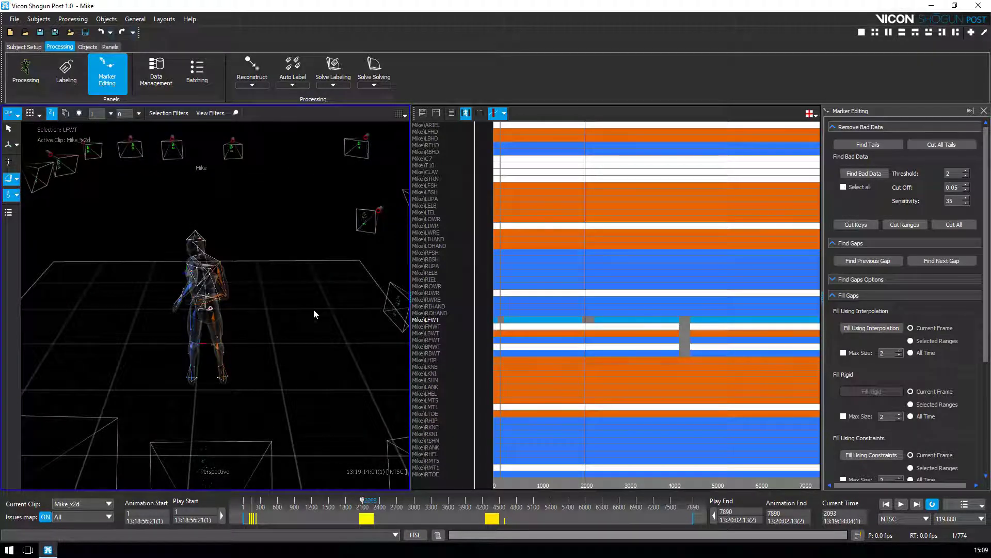
pyautogui.click(809, 113)
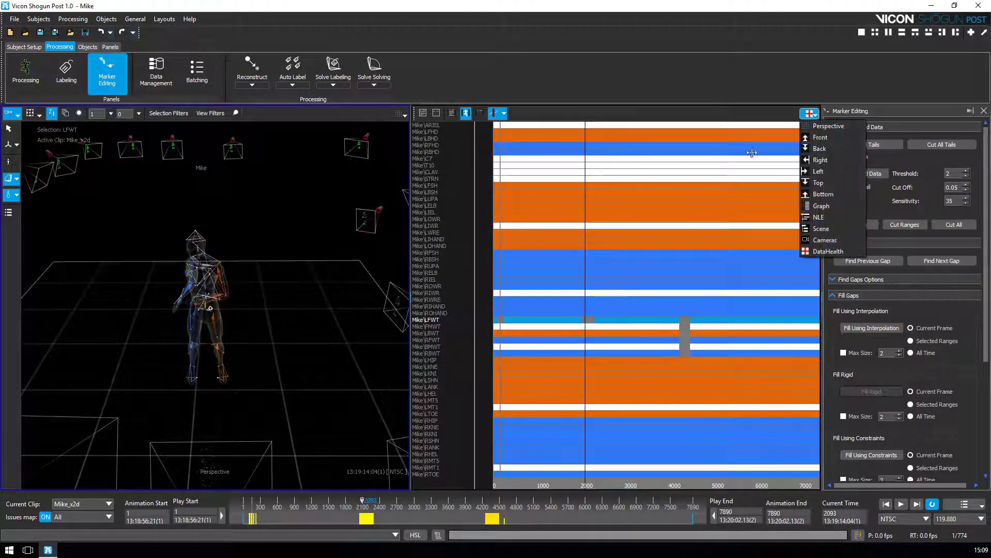
# Step: Switch the right pane to a Graph of LFWT's X, Y, Z curves, zoomed to frames 50–140
pyautogui.click(822, 206)
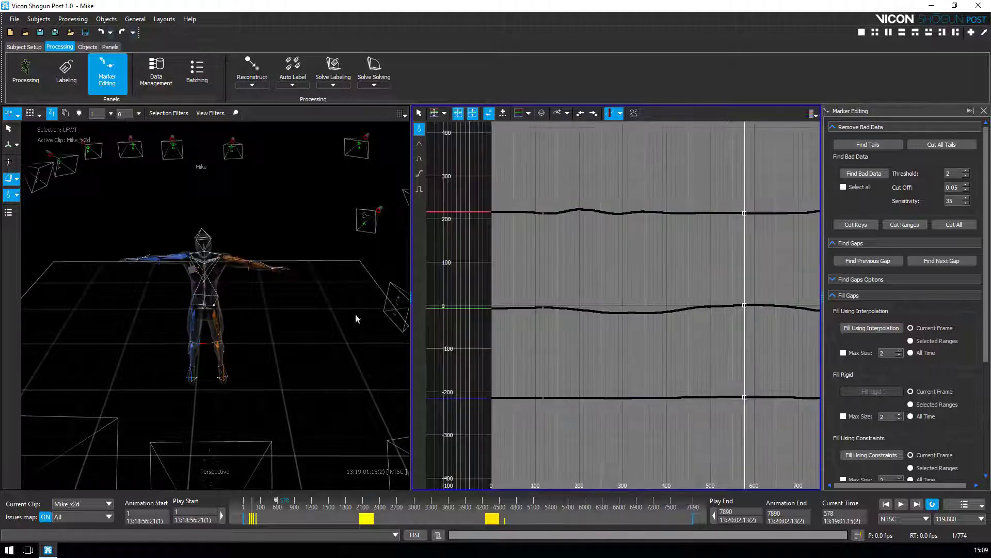
pyautogui.click(250, 519)
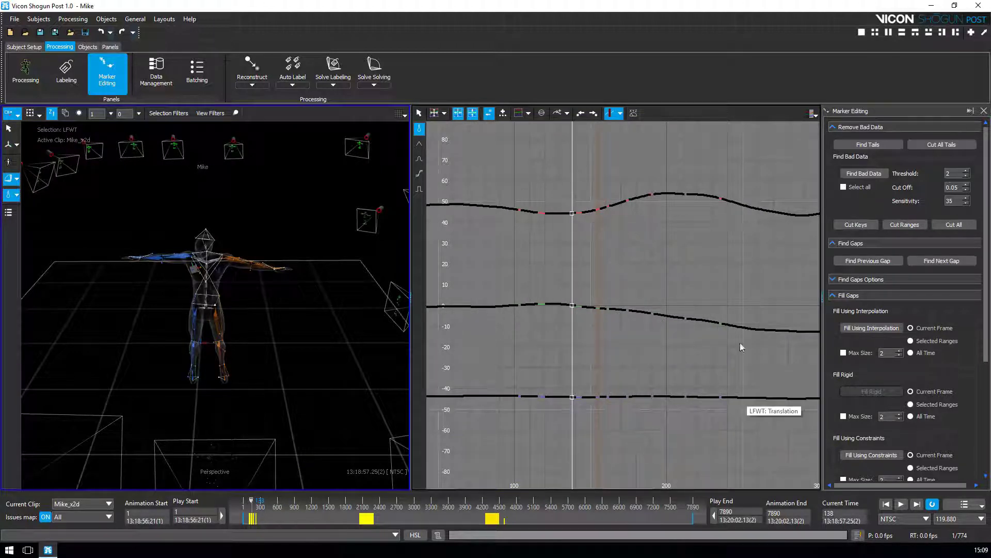
pyautogui.moveTo(556, 240); pyautogui.dragTo(517, 246)
pyautogui.click(590, 184)
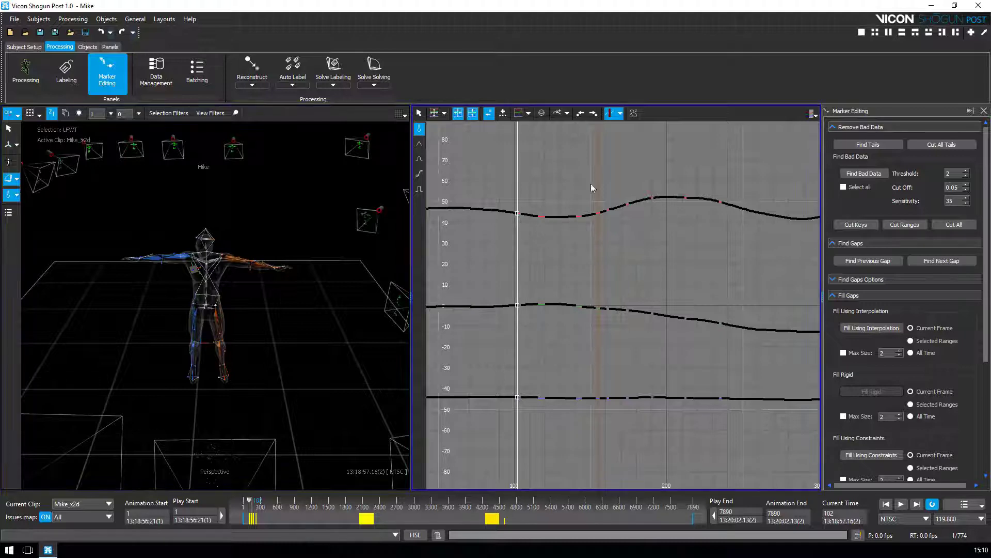
pyautogui.scroll(3, 576, 245)
pyautogui.moveTo(582, 261); pyautogui.dragTo(809, 261)
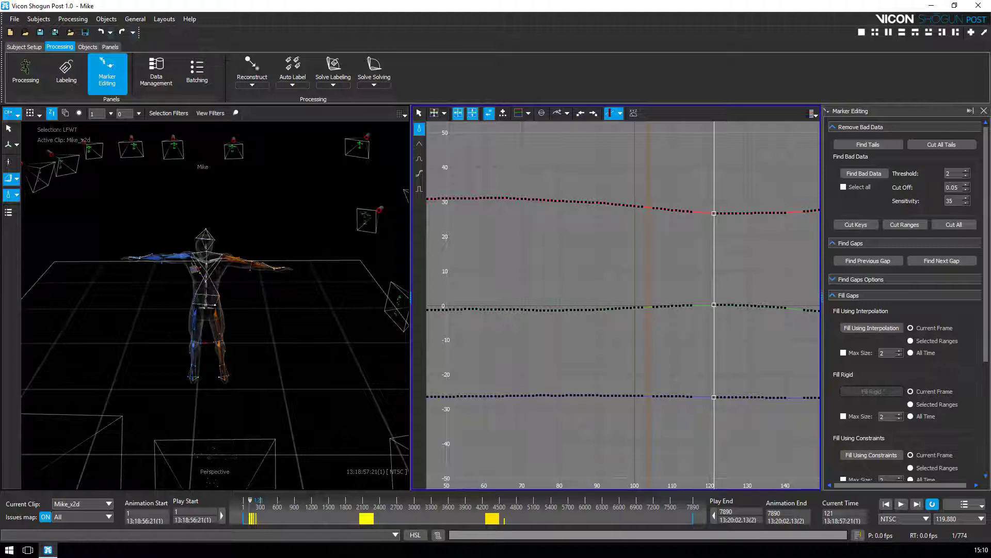
pyautogui.moveTo(987, 163)
pyautogui.mouseDown()
pyautogui.moveTo(987, 186)
pyautogui.moveTo(987, 170)
pyautogui.mouseUp()
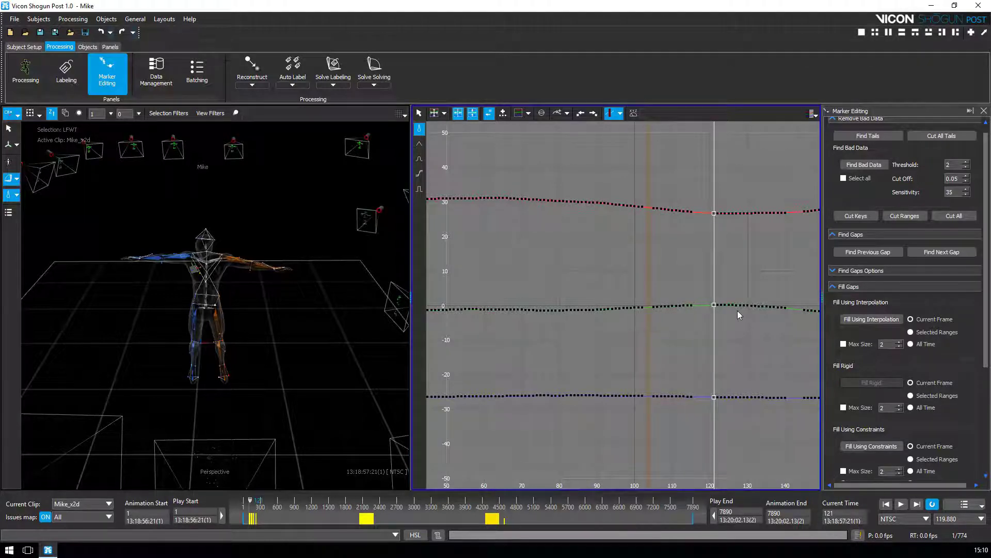
# Step: Interpolate-fill LFWT's 3 gaps and step through frames 92–104 to check the fill
pyautogui.click(870, 321)
pyautogui.press('Left')
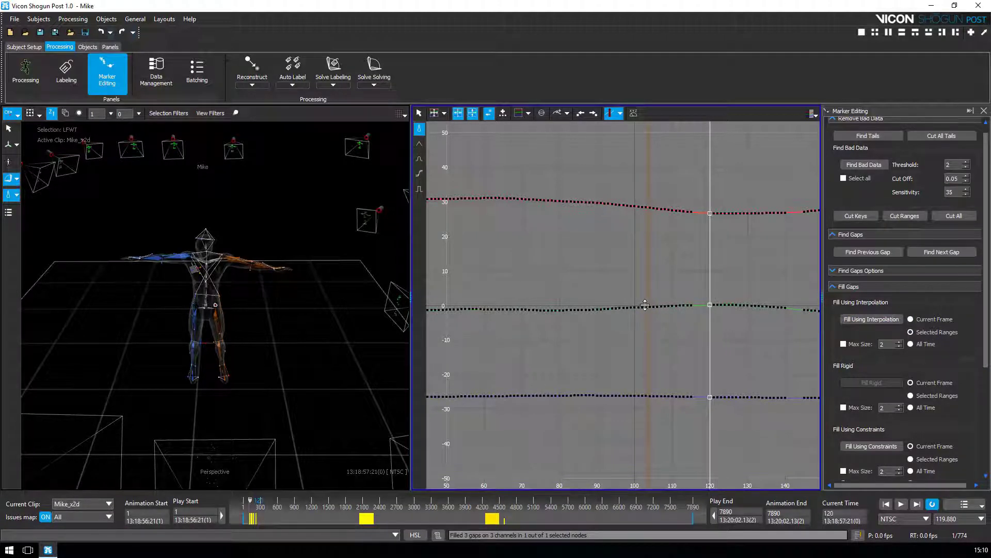
pyautogui.press('Left')
pyautogui.press('Left')
pyautogui.press('Left')
pyautogui.press('Left')
pyautogui.press('Left')
pyautogui.press('Left')
pyautogui.press('Left')
pyautogui.press('Left')
pyautogui.press('Left')
pyautogui.press('Left')
pyautogui.press('Left')
pyautogui.press('Left')
pyautogui.press('Left')
pyautogui.press('Left')
pyautogui.press('Left')
pyautogui.press('Left')
pyautogui.press('Left')
pyautogui.press('Left')
pyautogui.press('Left')
pyautogui.press('Left')
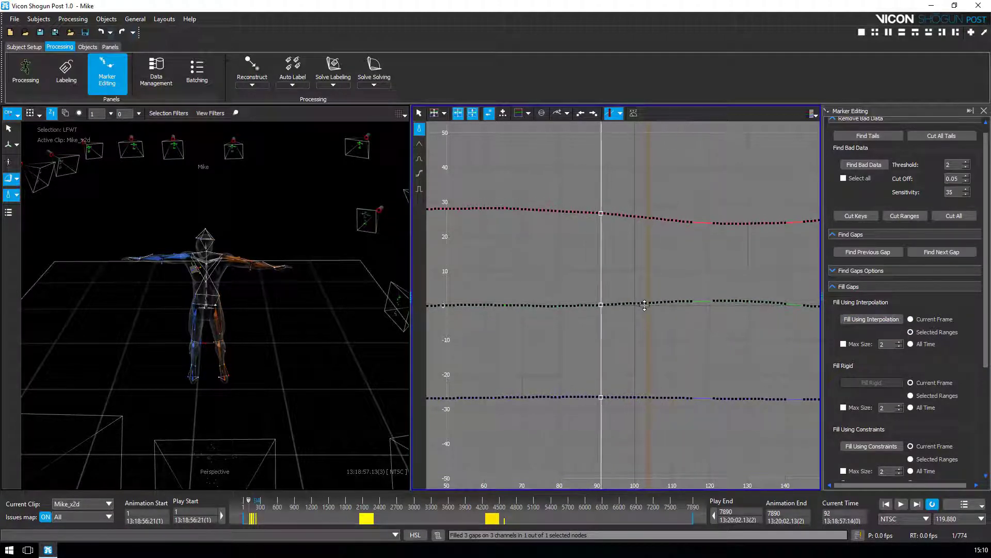
pyautogui.press('Left')
pyautogui.press('Left')
pyautogui.press('Left')
pyautogui.press('Left')
pyautogui.press('Left')
pyautogui.press('Left')
pyautogui.press('Left')
pyautogui.press('Left')
pyautogui.press('Left')
pyautogui.press('Right')
pyautogui.press('Right')
pyautogui.press('Right')
pyautogui.press('Right')
pyautogui.press('Right')
pyautogui.press('Right')
pyautogui.press('Right')
pyautogui.press('Right')
pyautogui.press('Right')
pyautogui.press('Right')
pyautogui.press('Right')
pyautogui.press('Right')
pyautogui.press('Right')
pyautogui.press('Right')
pyautogui.press('Right')
pyautogui.press('Right')
pyautogui.press('Right')
pyautogui.press('Right')
pyautogui.press('Right')
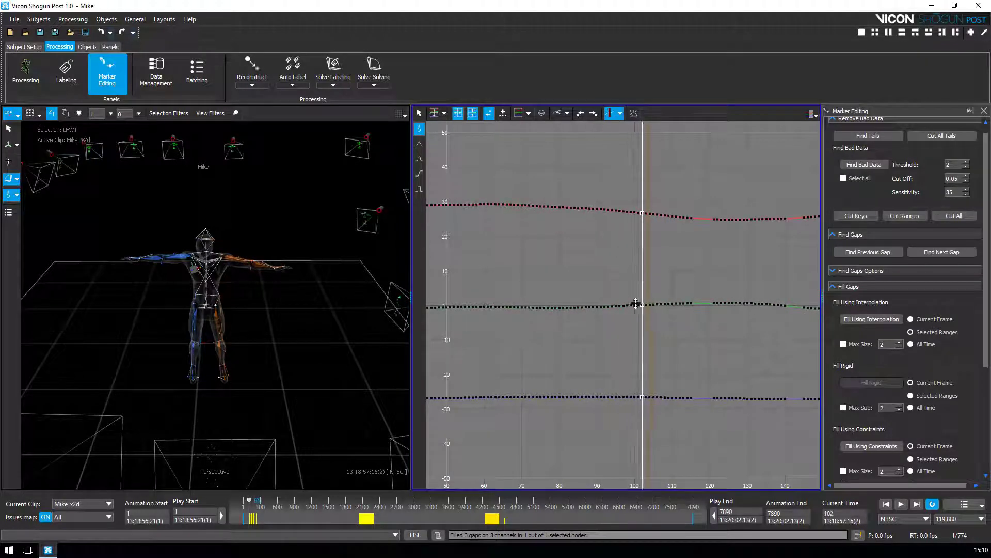
pyautogui.press('Right')
pyautogui.press('Right')
pyautogui.press('Right')
pyautogui.press('Right')
pyautogui.press('Right')
pyautogui.press('Right')
pyautogui.press('Right')
pyautogui.press('Right')
pyautogui.press('Right')
pyautogui.press('Right')
pyautogui.press('Right')
pyautogui.press('Right')
pyautogui.press('Right')
pyautogui.press('Right')
pyautogui.press('Right')
pyautogui.press('Right')
pyautogui.press('Right')
pyautogui.press('Right')
pyautogui.press('Right')
pyautogui.press('Right')
pyautogui.press('Right')
pyautogui.press('Right')
# Step: Box-select the three LFWT curves from about frame 115 to 245
pyautogui.keyDown('alt'); pyautogui.moveTo(764, 268); pyautogui.dragTo(707, 263, button='right'); pyautogui.keyUp('alt')
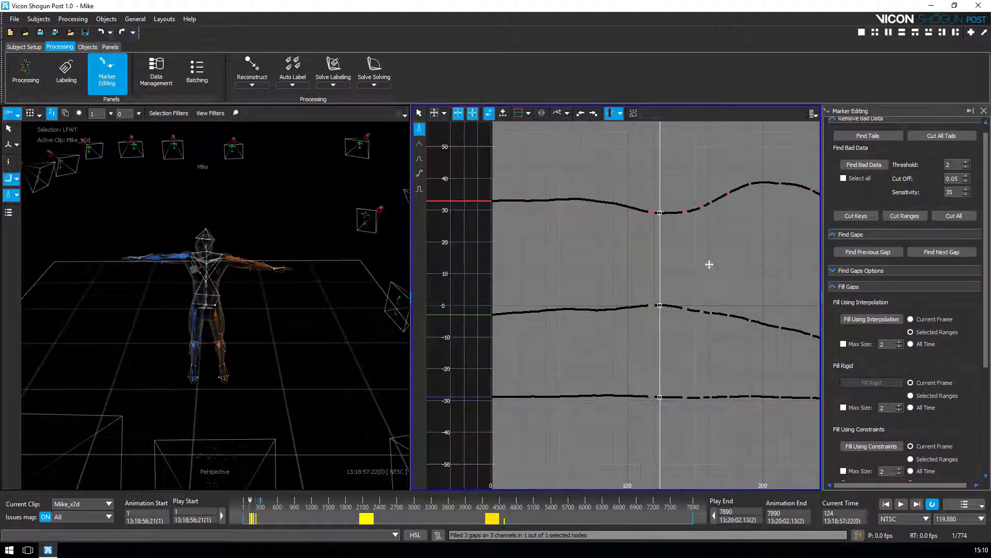
pyautogui.keyDown('alt'); pyautogui.moveTo(708, 264); pyautogui.dragTo(604, 276, button='middle'); pyautogui.keyUp('alt')
pyautogui.keyDown('alt'); pyautogui.moveTo(552, 317); pyautogui.dragTo(589, 269, button='right'); pyautogui.keyUp('alt')
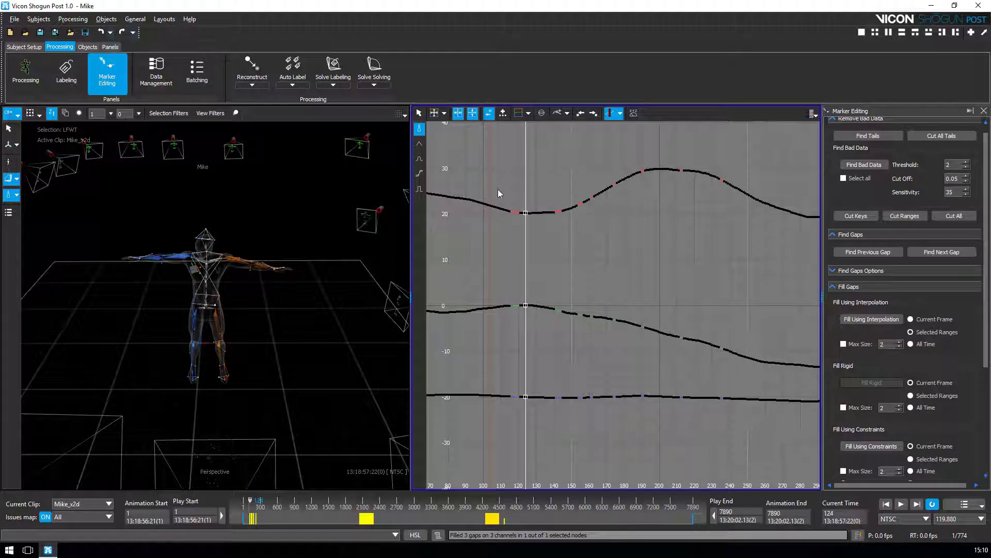
pyautogui.moveTo(505, 191); pyautogui.dragTo(742, 454)
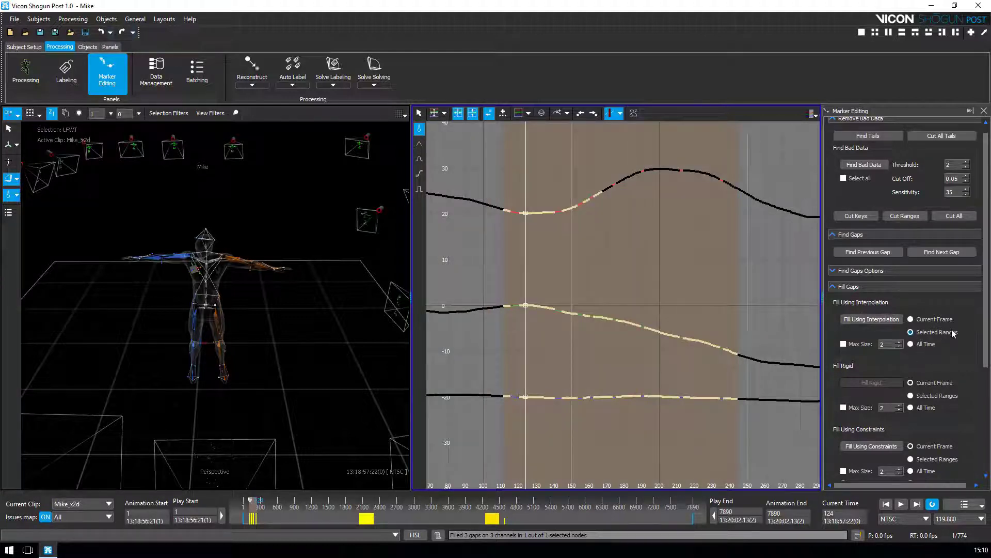
# Step: Interpolate-fill the 24 gaps in LFWT's selected frames 115–245 and step through the result
pyautogui.click(874, 319)
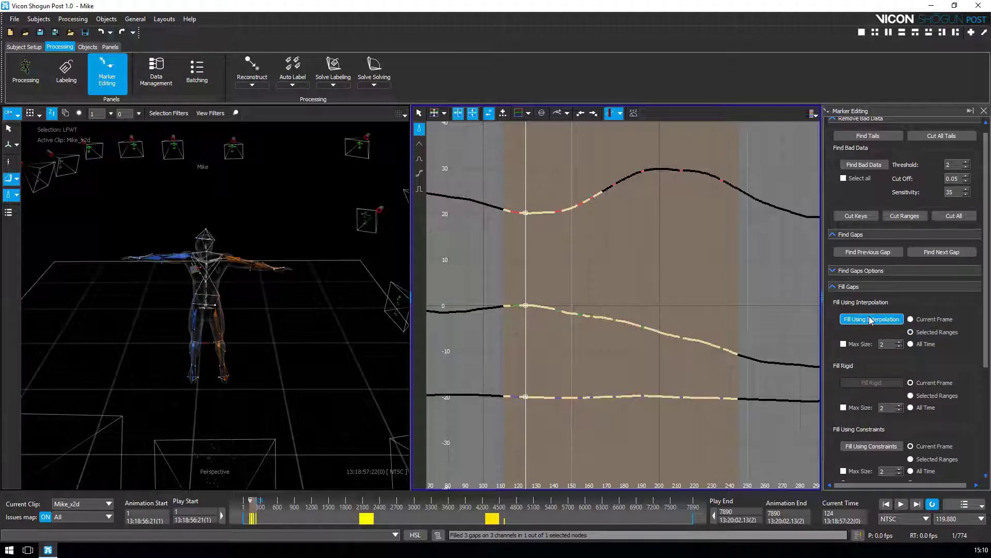
pyautogui.click(872, 320)
pyautogui.press('Left')
pyautogui.press('Left')
pyautogui.press('Left')
pyautogui.press('Left')
pyautogui.press('Left')
pyautogui.press('Left')
pyautogui.press('Left')
pyautogui.press('Left')
pyautogui.press('Left')
pyautogui.press('Left')
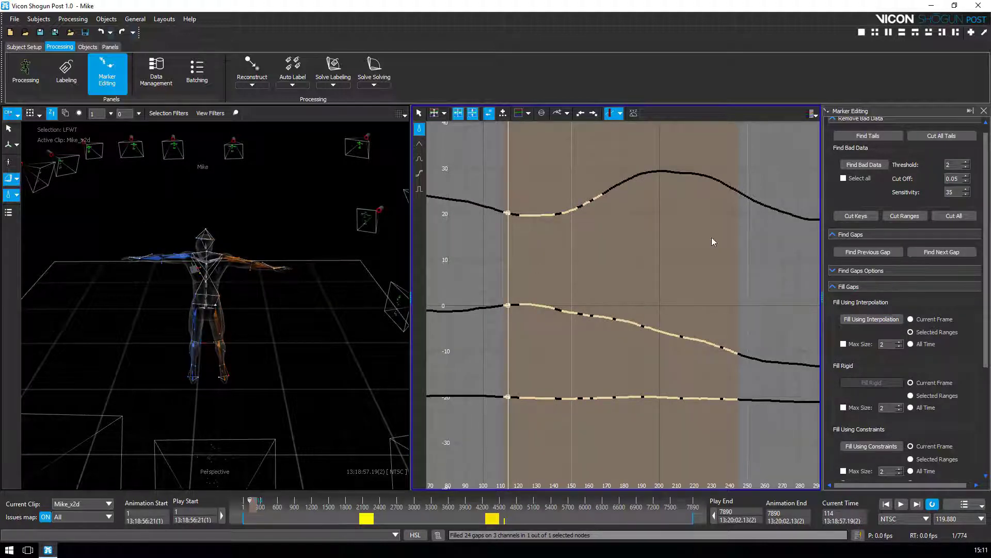
pyautogui.press('Right')
pyautogui.press('Right')
pyautogui.press('Right')
pyautogui.press('Right')
pyautogui.press('Right')
pyautogui.press('Right')
pyautogui.press('Right')
pyautogui.press('Right')
pyautogui.press('Right')
pyautogui.press('Right')
pyautogui.press('Right')
pyautogui.press('Right')
pyautogui.press('Right')
pyautogui.press('Right')
pyautogui.press('Right')
pyautogui.press('Right')
pyautogui.press('Right')
pyautogui.press('Right')
pyautogui.press('Right')
pyautogui.press('Right')
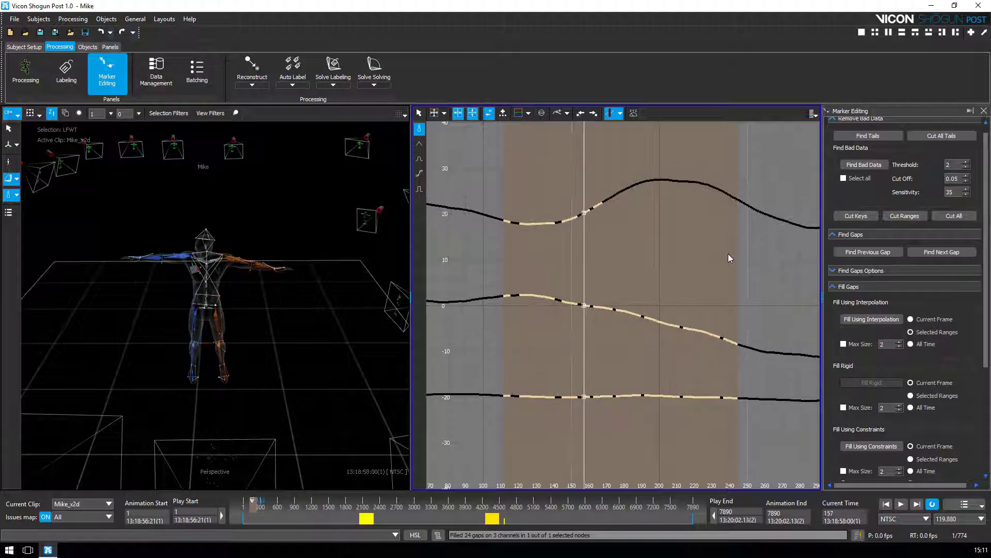
pyautogui.press('Right')
pyautogui.press('Right')
pyautogui.press('Right')
pyautogui.press('Right')
pyautogui.press('Right')
pyautogui.press('Right')
pyautogui.press('Right')
pyautogui.press('Right')
pyautogui.press('Right')
pyautogui.press('Right')
pyautogui.press('Right')
pyautogui.press('Right')
pyautogui.press('Right')
pyautogui.press('Right')
pyautogui.press('Right')
pyautogui.press('Right')
pyautogui.press('Right')
pyautogui.press('Right')
pyautogui.press('Right')
pyautogui.press('Right')
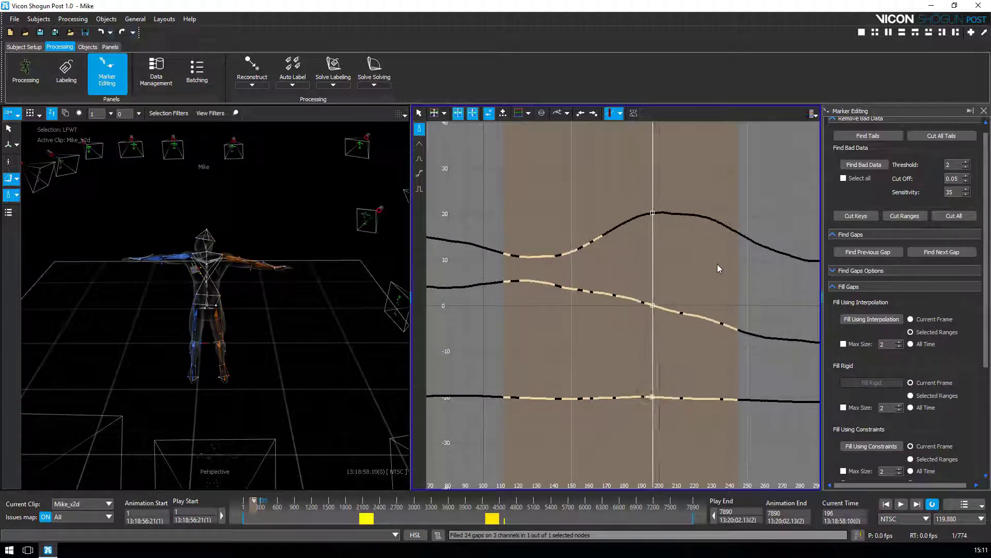
pyautogui.press('Right')
pyautogui.press('Right')
pyautogui.press('Right')
pyautogui.press('Right')
pyautogui.press('Right')
pyautogui.press('Right')
pyautogui.press('Right')
pyautogui.press('Right')
pyautogui.press('Right')
pyautogui.press('Right')
pyautogui.press('Right')
pyautogui.press('Right')
pyautogui.press('Right')
pyautogui.press('Right')
pyautogui.press('Right')
pyautogui.press('Right')
pyautogui.press('Right')
pyautogui.press('Right')
pyautogui.press('Right')
pyautogui.press('Right')
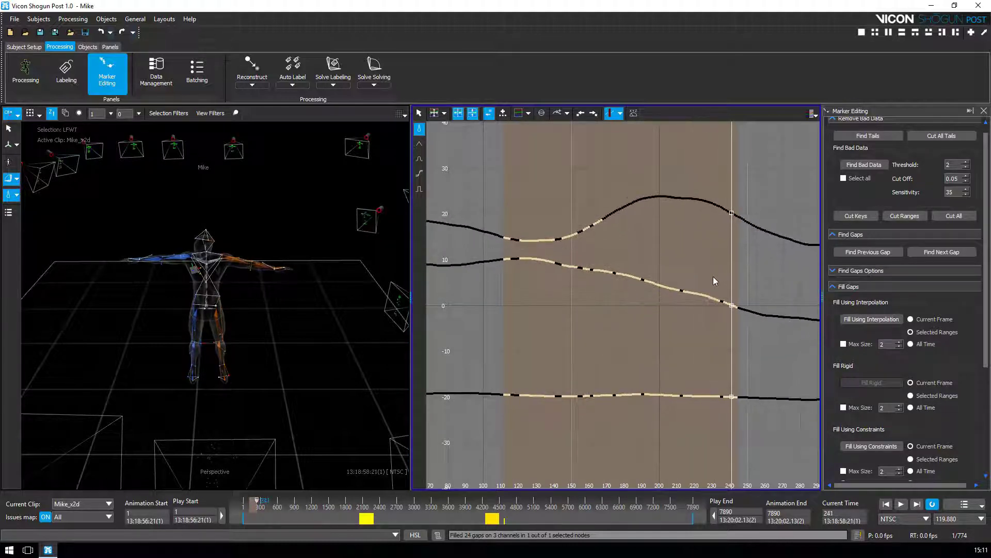
pyautogui.press('Right')
pyautogui.press('Right')
pyautogui.press('Right')
pyautogui.press('Right')
pyautogui.press('Right')
pyautogui.press('Right')
pyautogui.press('Right')
pyautogui.press('Right')
pyautogui.press('Right')
pyautogui.press('Right')
pyautogui.press('Right')
pyautogui.press('Right')
pyautogui.press('Right')
pyautogui.press('Right')
pyautogui.press('Right')
pyautogui.press('Right')
pyautogui.press('Right')
pyautogui.press('Right')
pyautogui.press('Right')
pyautogui.press('Right')
# Step: Zoom the graph out and move to frame 2111 near the next gap
pyautogui.keyDown('alt'); pyautogui.moveTo(714, 277); pyautogui.dragTo(613, 367, button='right'); pyautogui.keyUp('alt')
pyautogui.keyDown('alt'); pyautogui.moveTo(613, 367); pyautogui.dragTo(563, 370, button='middle'); pyautogui.keyUp('alt')
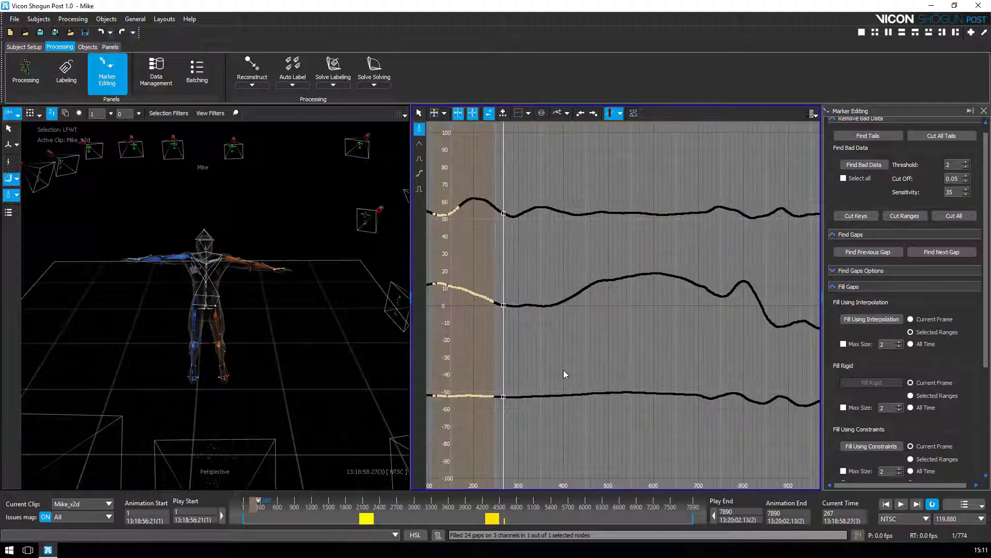
pyautogui.click(363, 511)
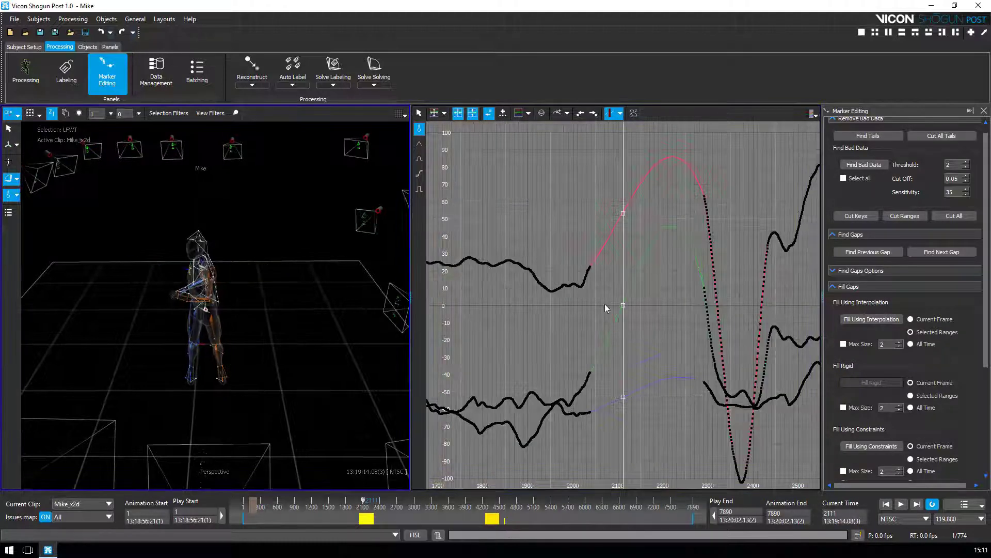
# Step: Move to just before the big LFWT gap and play through it near frame 2200
pyautogui.keyDown('alt'); pyautogui.moveTo(256, 342); pyautogui.dragTo(232, 139, button='right'); pyautogui.keyUp('alt')
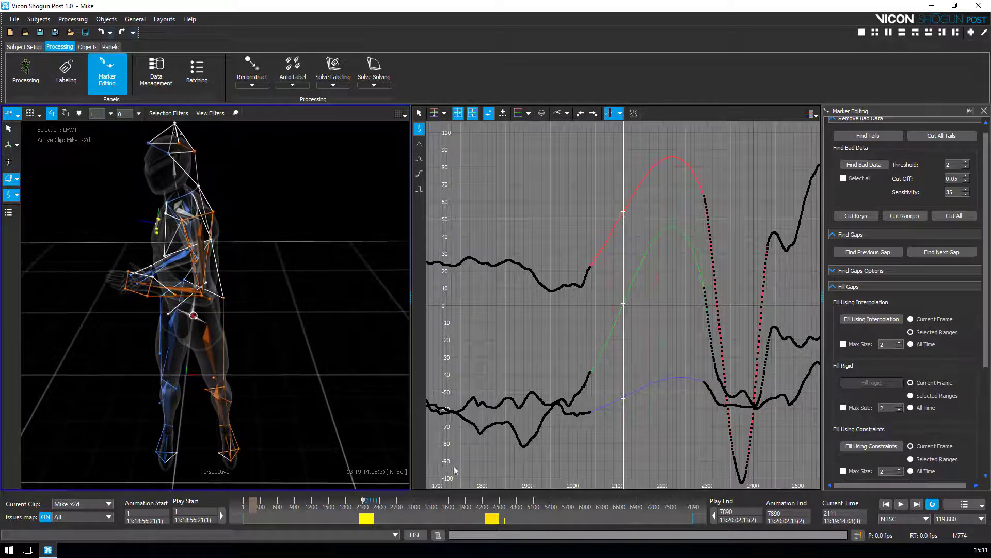
pyautogui.moveTo(364, 503)
pyautogui.mouseDown()
pyautogui.moveTo(355, 504)
pyautogui.moveTo(369, 511)
pyautogui.mouseUp()
pyautogui.moveTo(369, 509); pyautogui.dragTo(367, 508)
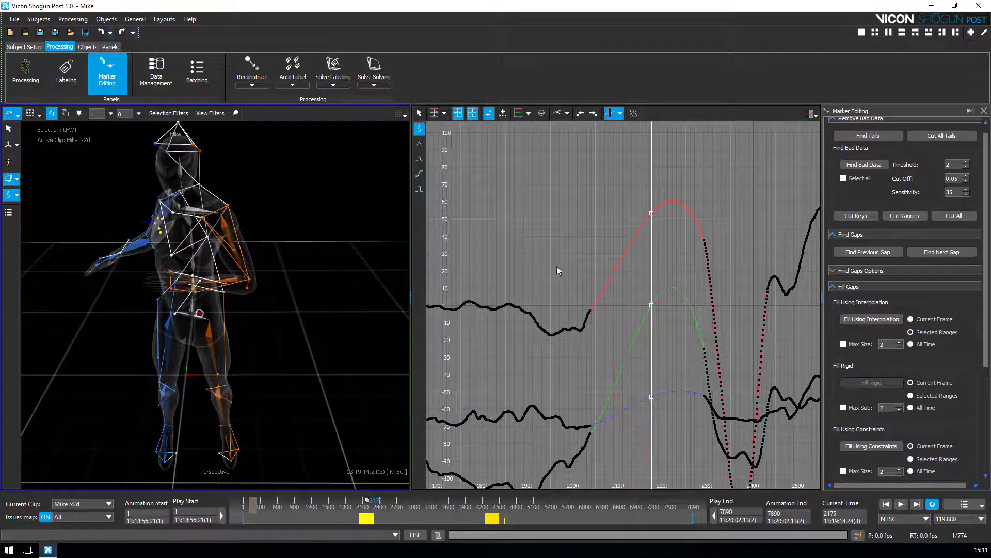
# Step: Fill the 4 gaps in frames ~2090–2330, review the result, then undo the fill
pyautogui.moveTo(580, 270)
pyautogui.mouseDown()
pyautogui.moveTo(719, 448)
pyautogui.moveTo(712, 445)
pyautogui.mouseUp()
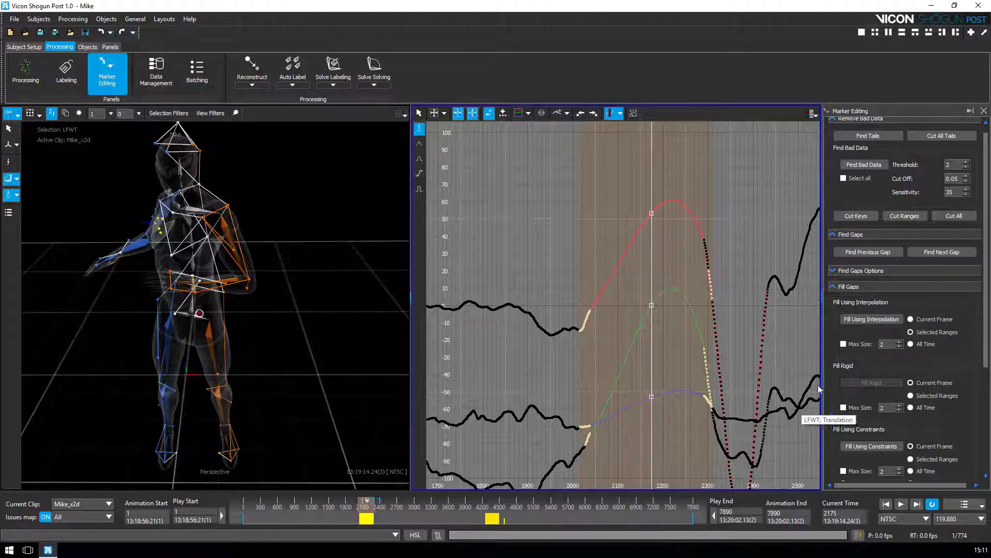
pyautogui.click(882, 320)
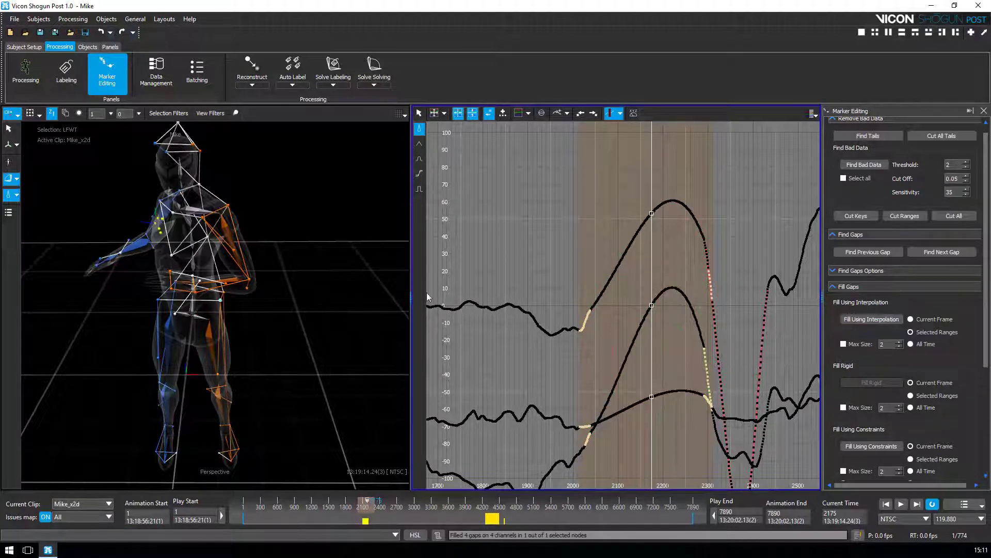
pyautogui.press('Left')
pyautogui.press('Left')
pyautogui.press('Left')
pyautogui.press('Left')
pyautogui.press('Left')
pyautogui.press('Left')
pyautogui.press('Left')
pyautogui.press('Left')
pyautogui.press('Left')
pyautogui.press('Left')
pyautogui.press('Left')
pyautogui.press('Left')
pyautogui.press('Left')
pyautogui.press('Left')
pyautogui.press('Left')
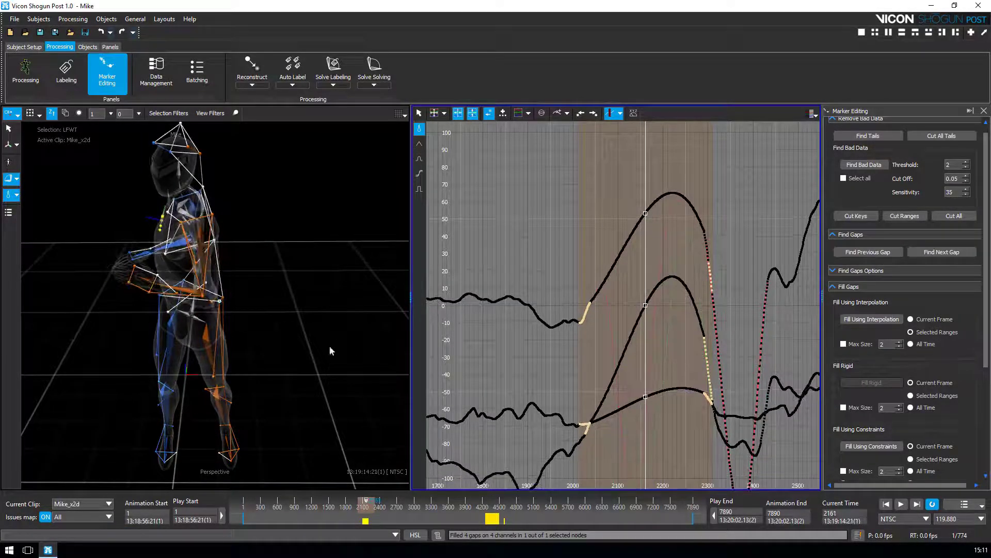
pyautogui.press('Right')
pyautogui.press('Right')
pyautogui.press('Right')
pyautogui.press('Right')
pyautogui.press('Right')
pyautogui.press('Right')
pyautogui.press('Right')
pyautogui.press('Right')
pyautogui.press('Right')
pyautogui.press('Right')
pyautogui.press('Right')
pyautogui.press('Right')
pyautogui.press('Right')
pyautogui.press('Right')
pyautogui.press('Right')
pyautogui.press('Right')
pyautogui.press('Right')
pyautogui.press('Right')
pyautogui.press('Right')
pyautogui.press('Right')
pyautogui.press('Right')
pyautogui.press('Right')
pyautogui.press('Right')
pyautogui.press('Right')
pyautogui.press('Right')
pyautogui.press('Right')
pyautogui.press('Right')
pyautogui.press('Right')
pyautogui.press('Right')
pyautogui.press('Right')
pyautogui.press('Right')
pyautogui.press('Right')
pyautogui.press('Right')
pyautogui.press('Right')
pyautogui.press('Right')
pyautogui.press('Right')
pyautogui.press('Right')
pyautogui.press('Right')
pyautogui.press('Right')
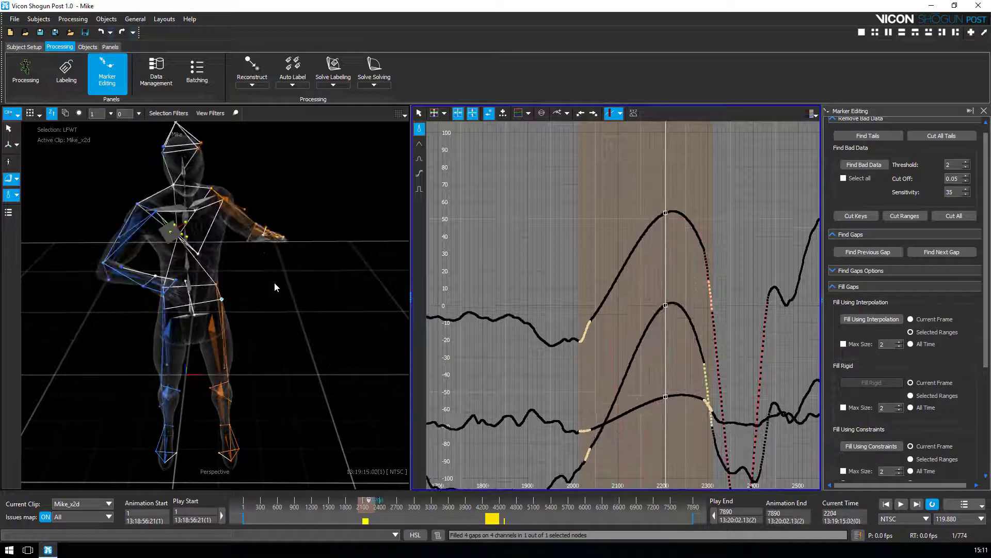
pyautogui.press('Left')
pyautogui.press('Left')
pyautogui.press('Left')
pyautogui.press('Left')
pyautogui.press('Left')
pyautogui.press('Left')
pyautogui.press('Left')
pyautogui.press('Left')
pyautogui.press('Left')
pyautogui.press('Left')
pyautogui.press('Left')
pyautogui.press('Left')
pyautogui.press('Left')
pyautogui.press('Left')
pyautogui.press('Left')
pyautogui.press('Left')
pyautogui.press('Left')
pyautogui.press('Left')
pyautogui.press('Left')
pyautogui.press('Left')
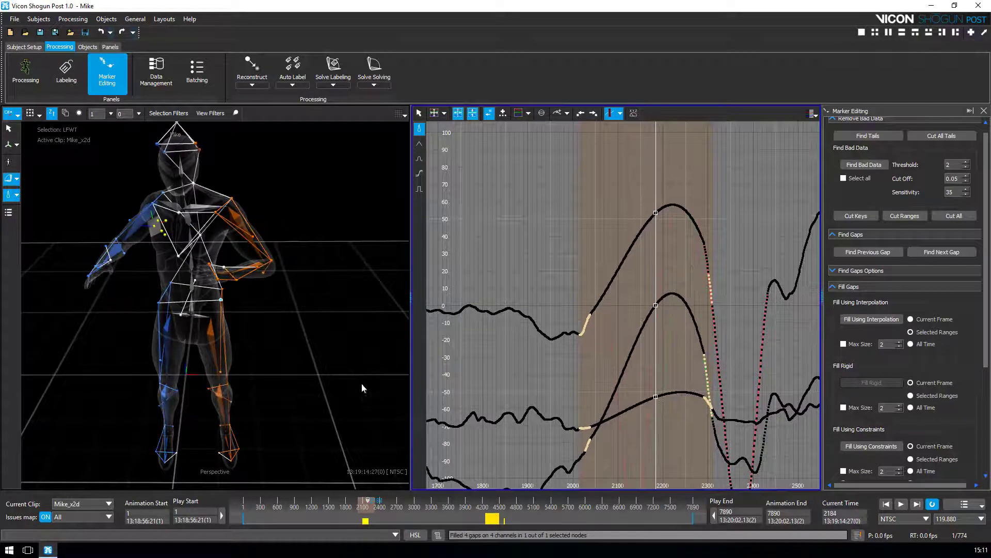
pyautogui.press('Left')
pyautogui.press('Left')
pyautogui.press('Left')
pyautogui.press('Left')
pyautogui.press('Left')
pyautogui.press('Left')
pyautogui.press('Left')
pyautogui.press('Left')
pyautogui.press('Left')
pyautogui.press('Left')
pyautogui.press('Left')
pyautogui.press('Left')
pyautogui.press('Left')
pyautogui.press('Left')
pyautogui.press('Left')
pyautogui.press('Left')
pyautogui.press('Left')
pyautogui.press('Left')
pyautogui.press('Left')
pyautogui.press('Left')
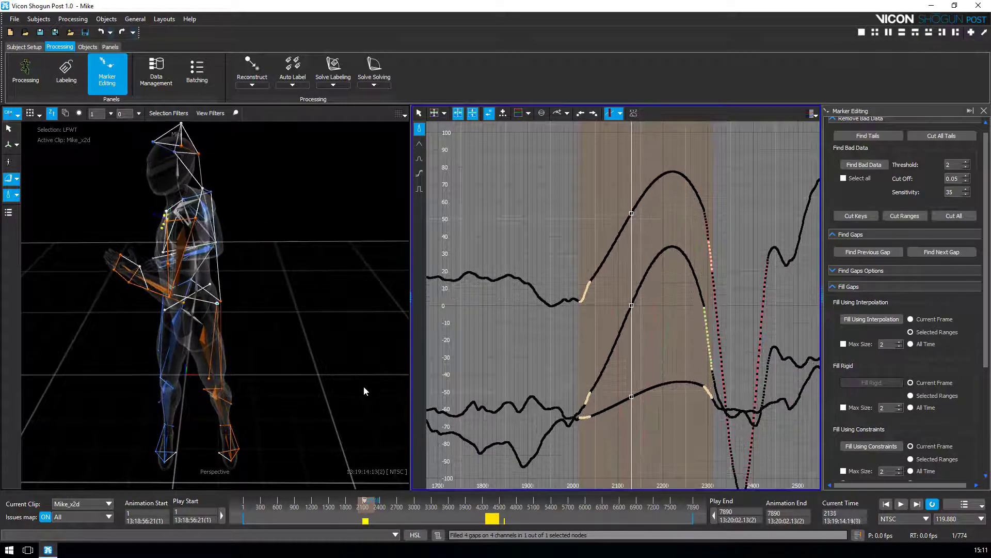
pyautogui.press('Left')
pyautogui.press('Left')
pyautogui.press('Left')
pyautogui.press('Left')
pyautogui.press('Left')
pyautogui.press('Left')
pyautogui.press('Left')
pyautogui.press('Left')
pyautogui.press('Left')
pyautogui.press('Left')
pyautogui.press('Left')
pyautogui.press('Left')
pyautogui.press('Left')
pyautogui.press('Left')
pyautogui.press('Left')
pyautogui.press('Left')
pyautogui.press('Left')
pyautogui.press('Left')
pyautogui.press('Left')
pyautogui.press('Left')
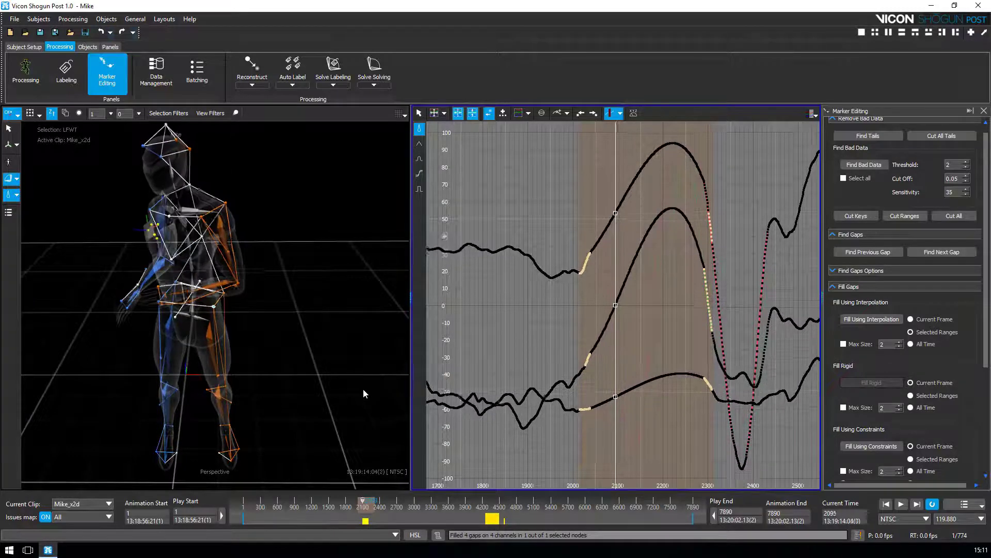
pyautogui.press('Left')
pyautogui.press('Left')
pyautogui.press('Left')
pyautogui.press('Left')
pyautogui.press('Left')
pyautogui.press('Left')
pyautogui.press('Left')
pyautogui.press('Left')
pyautogui.press('Left')
pyautogui.press('Left')
pyautogui.press('Left')
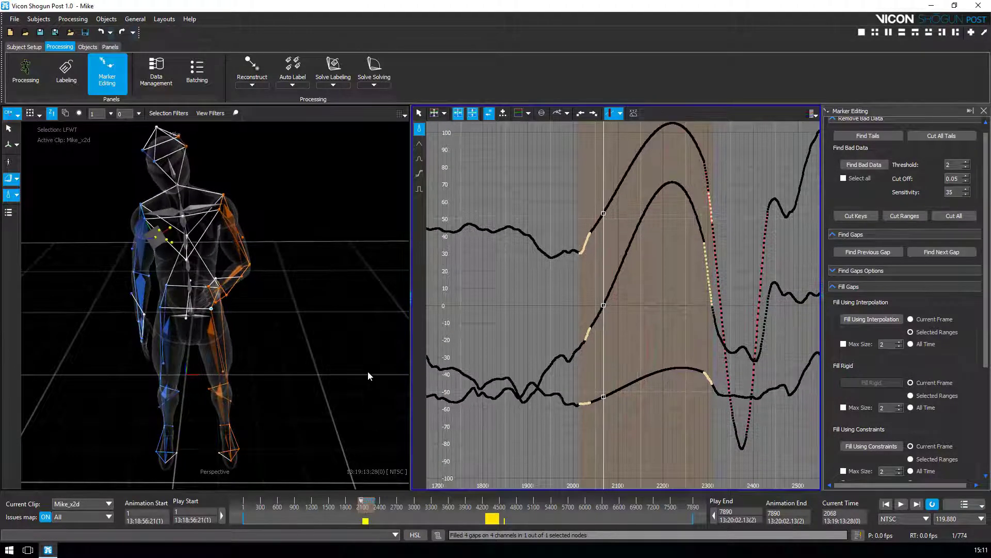
pyautogui.click(102, 33)
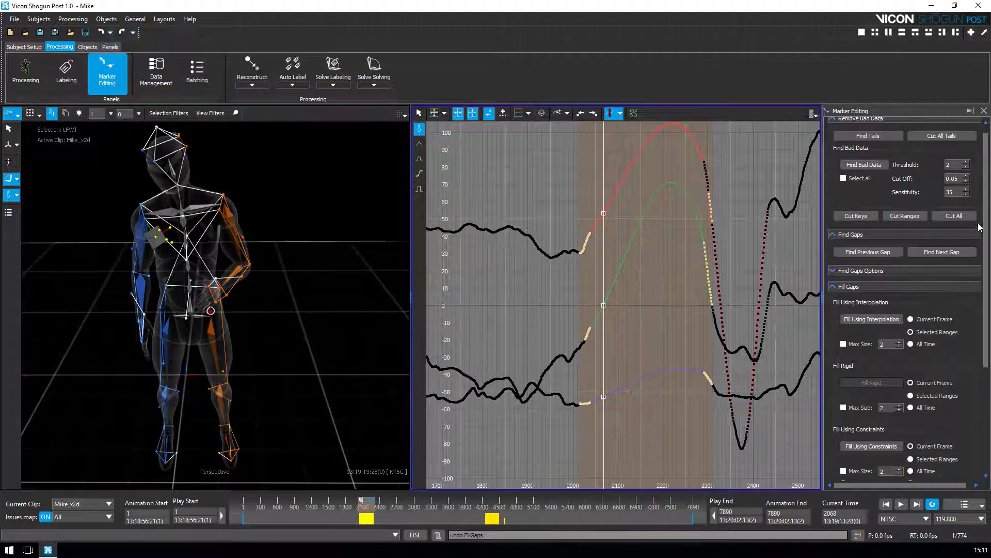
pyautogui.scroll(-5, 986, 212)
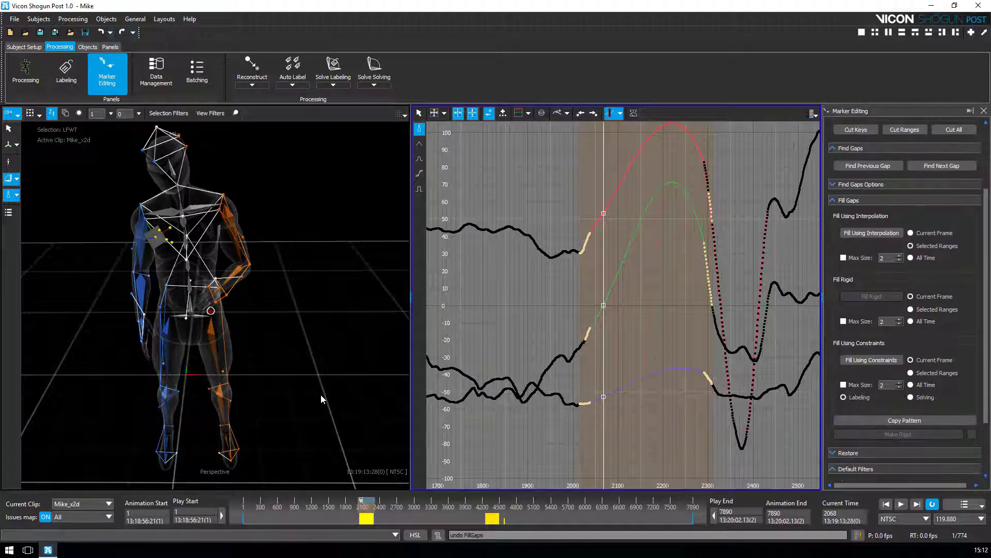
pyautogui.keyDown('alt'); pyautogui.moveTo(321, 396); pyautogui.dragTo(367, 390); pyautogui.keyUp('alt')
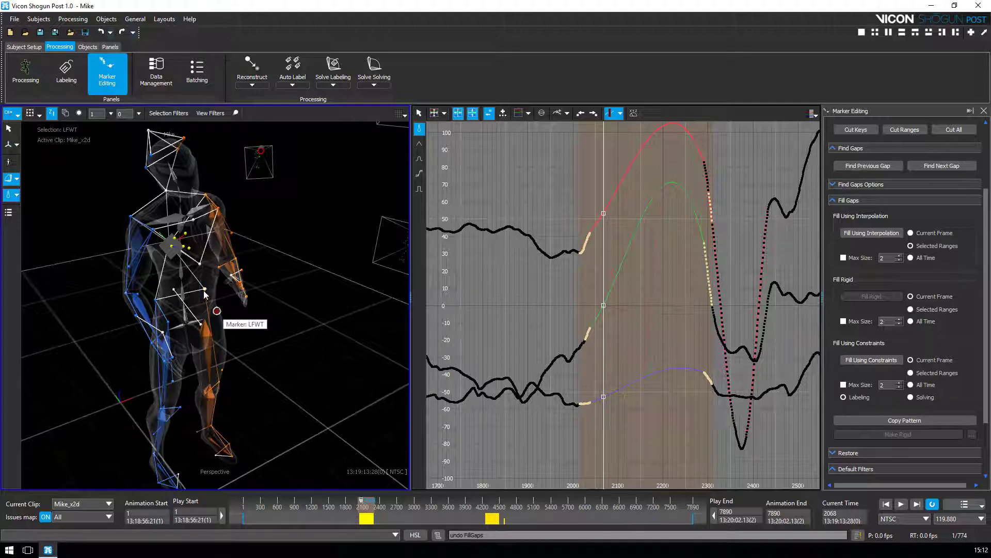
# Step: Add LBWT, RBWT and RFWT to the LFWT selection to group all four pelvis markers
pyautogui.click(162, 304)
pyautogui.click(165, 323)
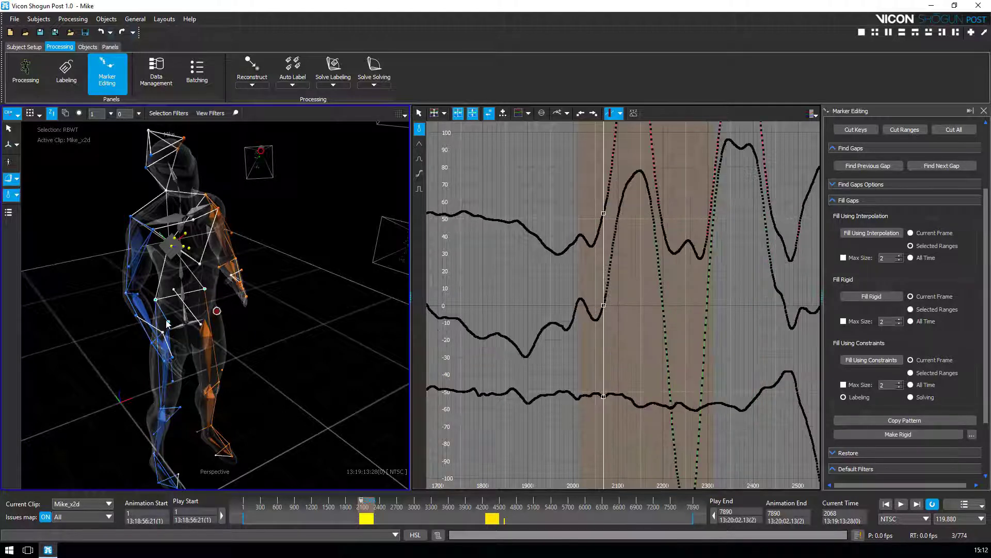
pyautogui.click(168, 324)
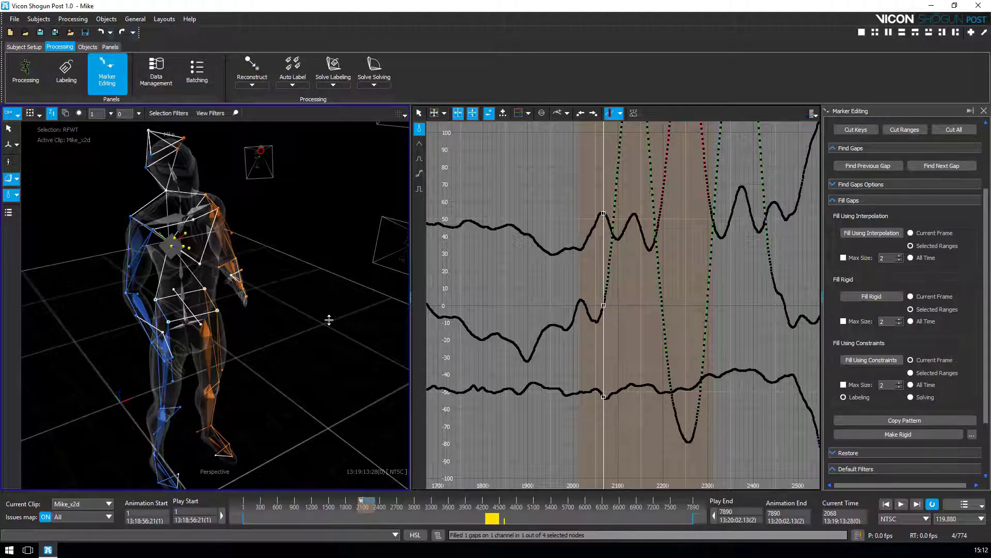
# Step: Play through the filled pelvis section and zoom the 3-D view onto the torso
pyautogui.moveTo(329, 320); pyautogui.dragTo(313, 347, button='middle')
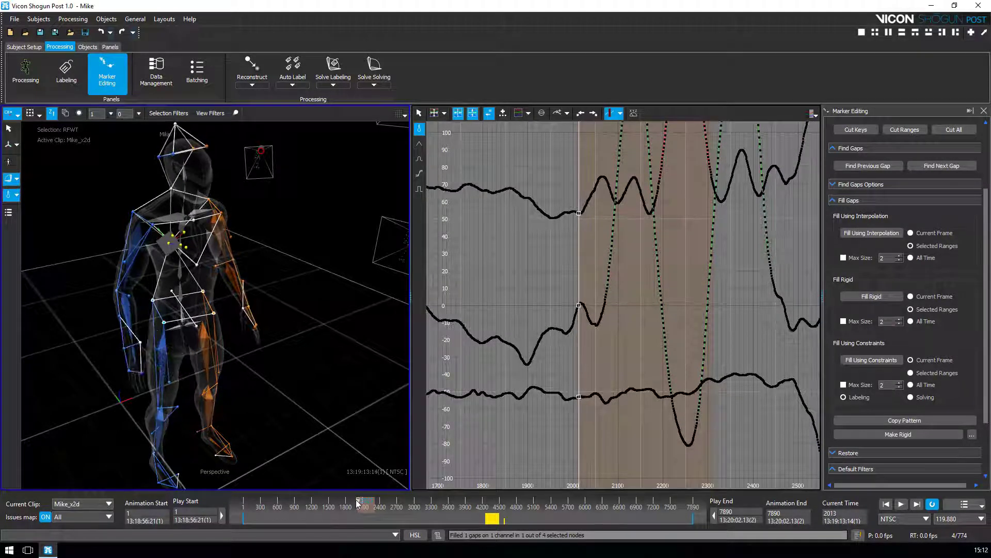
pyautogui.moveTo(358, 501)
pyautogui.mouseDown()
pyautogui.moveTo(373, 501)
pyautogui.moveTo(360, 500)
pyautogui.mouseUp()
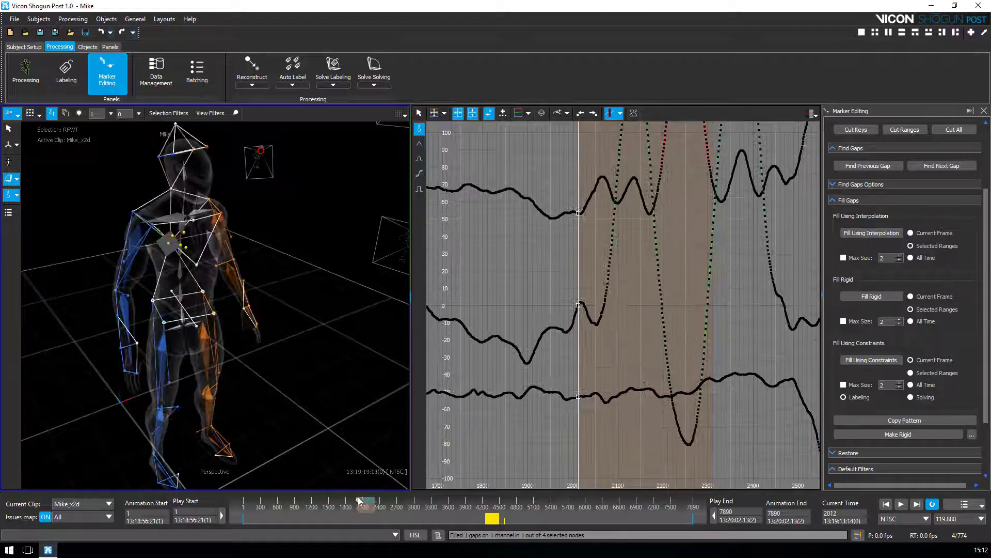
pyautogui.keyDown('alt'); pyautogui.moveTo(272, 405); pyautogui.dragTo(290, 396); pyautogui.keyUp('alt')
pyautogui.keyDown('alt'); pyautogui.moveTo(290, 395); pyautogui.dragTo(285, 386, button='right'); pyautogui.keyUp('alt')
pyautogui.keyDown('alt'); pyautogui.moveTo(285, 386); pyautogui.dragTo(270, 369); pyautogui.keyUp('alt')
pyautogui.keyDown('alt'); pyautogui.moveTo(269, 370); pyautogui.dragTo(282, 276, button='right'); pyautogui.keyUp('alt')
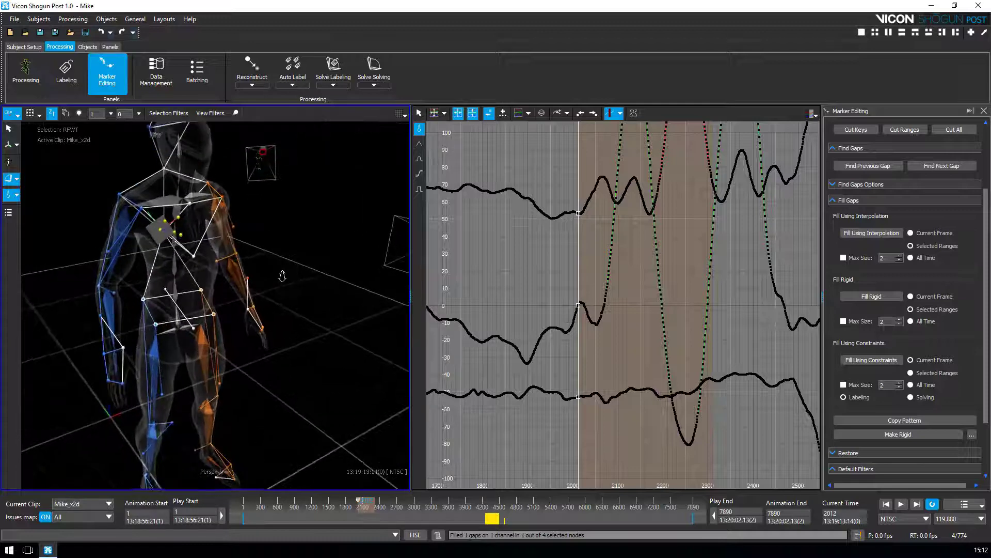
# Step: Orbit to a back view of the whole figure and scroll the panel down to Default Filters
pyautogui.keyDown('alt'); pyautogui.moveTo(312, 394); pyautogui.dragTo(194, 395); pyautogui.keyUp('alt')
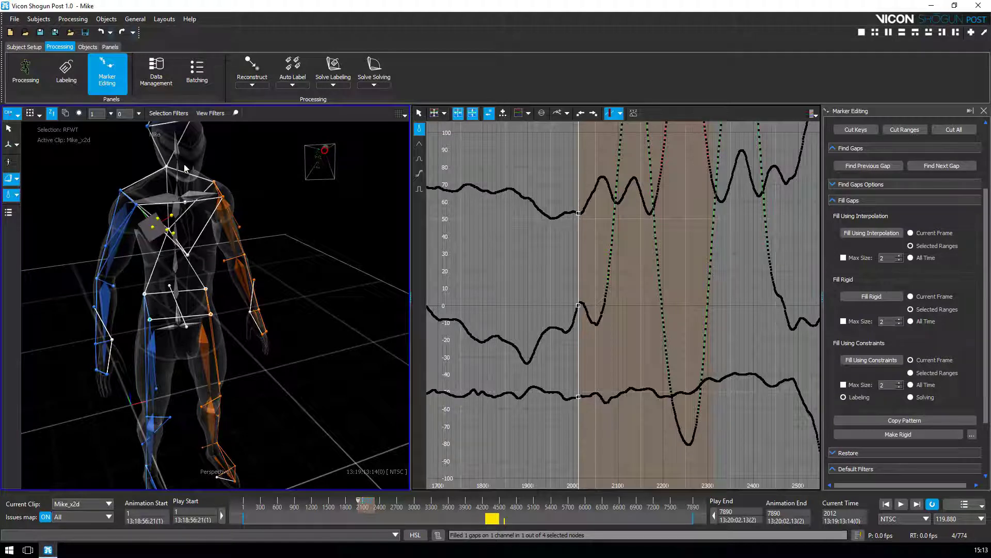
pyautogui.keyDown('alt'); pyautogui.moveTo(257, 193); pyautogui.dragTo(245, 158, button='middle'); pyautogui.keyUp('alt')
pyautogui.keyDown('alt'); pyautogui.moveTo(299, 307); pyautogui.dragTo(276, 312); pyautogui.keyUp('alt')
pyautogui.keyDown('alt'); pyautogui.moveTo(277, 311); pyautogui.dragTo(308, 296, button='right'); pyautogui.keyUp('alt')
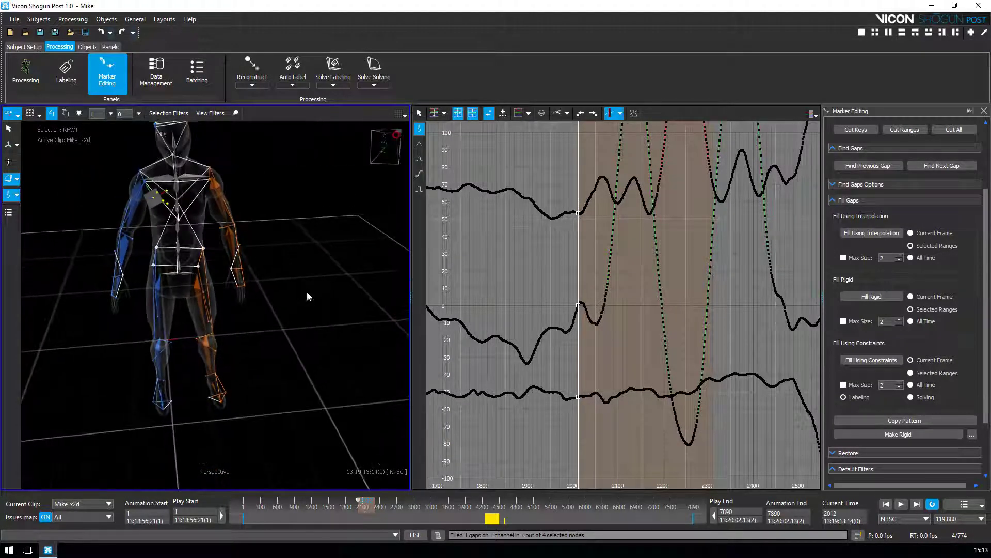
pyautogui.keyDown('alt'); pyautogui.moveTo(308, 296); pyautogui.dragTo(294, 296, button='middle'); pyautogui.keyUp('alt')
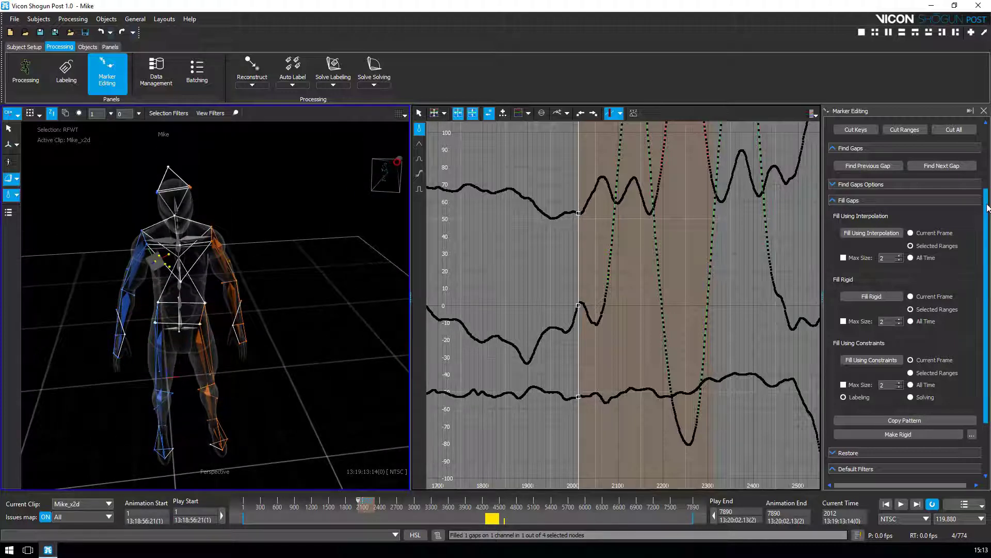
pyautogui.scroll(-3, 988, 208)
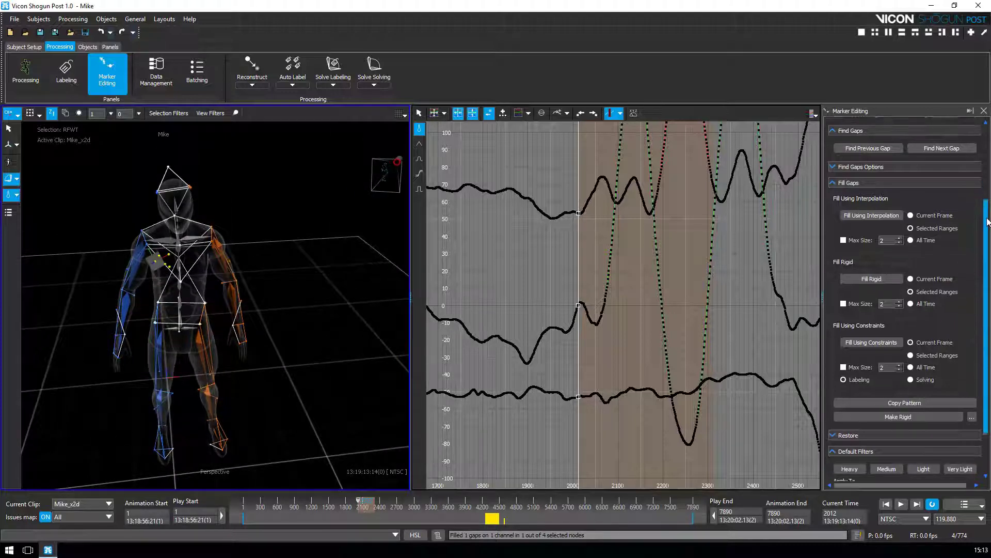
# Step: Jump to the flagged issue near frame 4290, select the 4250–4490 gap, and fill it using constraints
pyautogui.click(488, 517)
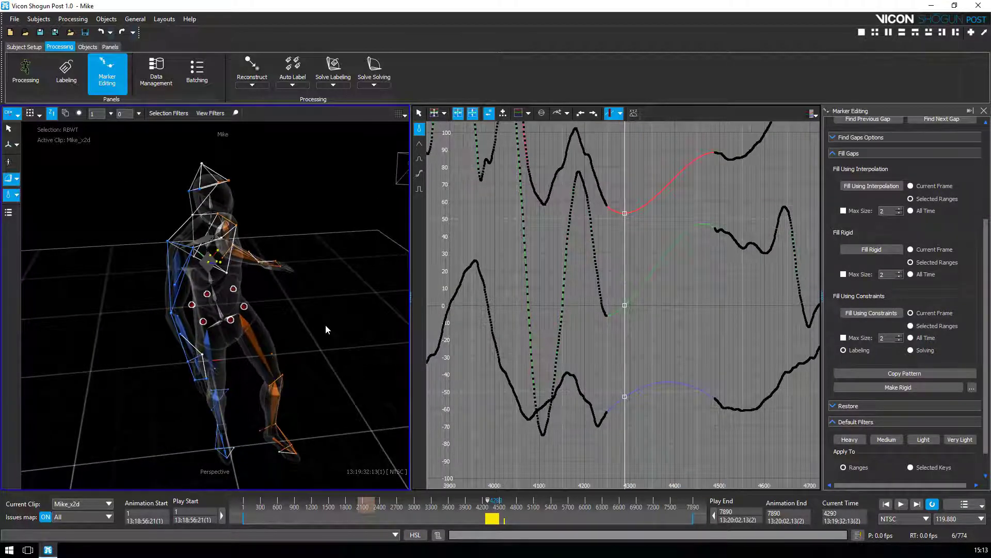
pyautogui.doubleClick(644, 343)
pyautogui.moveTo(491, 394); pyautogui.dragTo(487, 502)
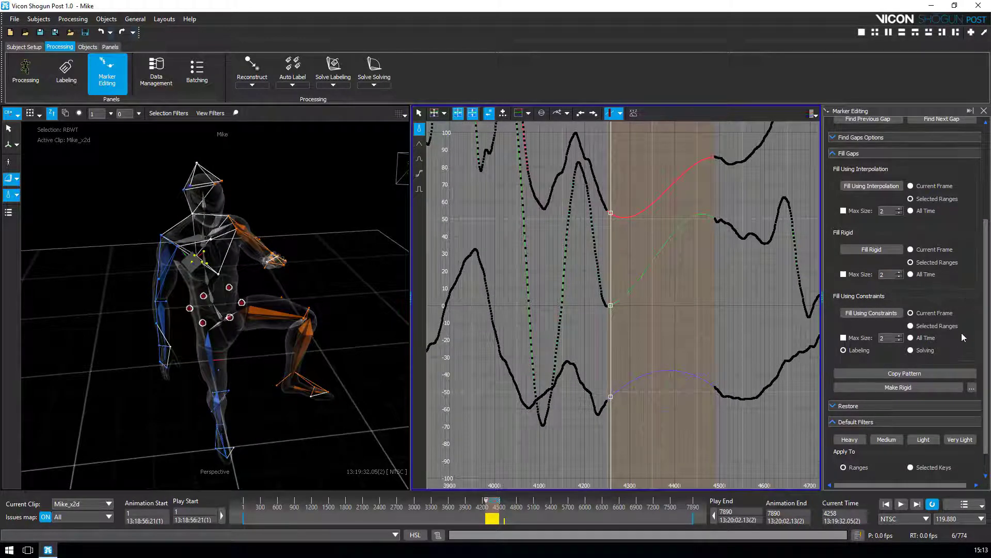
pyautogui.moveTo(487, 501)
pyautogui.mouseDown()
pyautogui.moveTo(504, 511)
pyautogui.moveTo(491, 514)
pyautogui.moveTo(495, 506)
pyautogui.mouseUp()
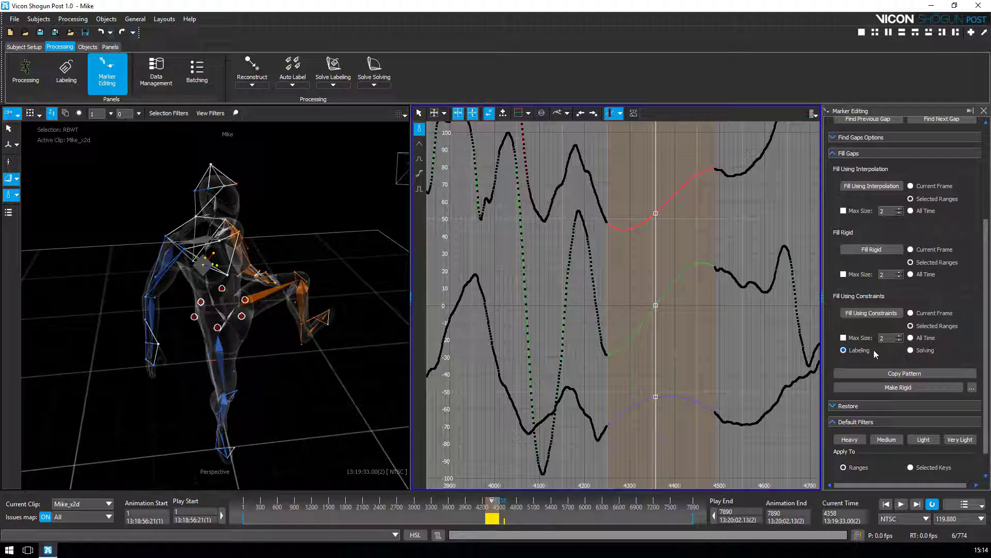
pyautogui.click(871, 313)
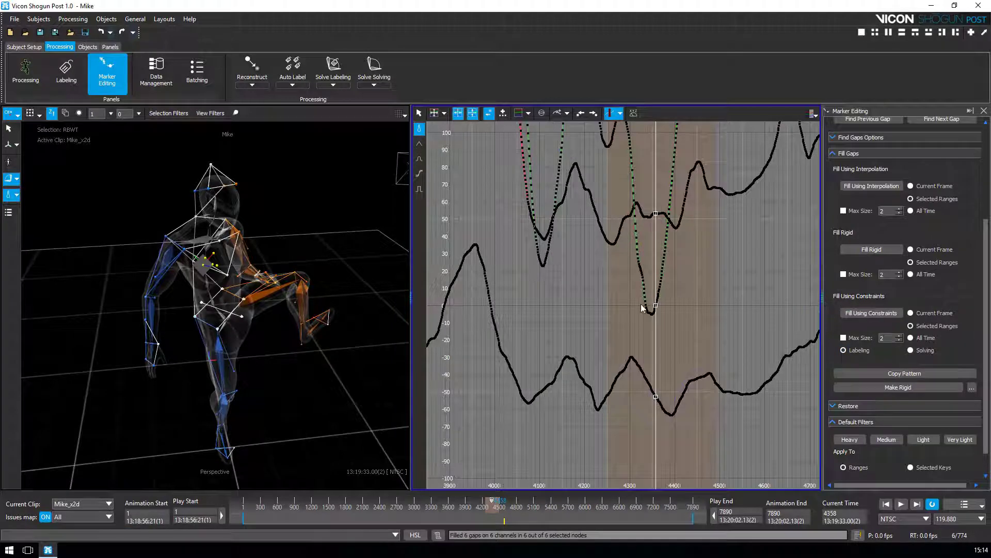
# Step: Scrub from frame 4213 through the filled gap to confirm RBWT's curves are continuous
pyautogui.click(484, 502)
pyautogui.moveTo(485, 502); pyautogui.dragTo(496, 501)
pyautogui.scroll(-1, 899, 376)
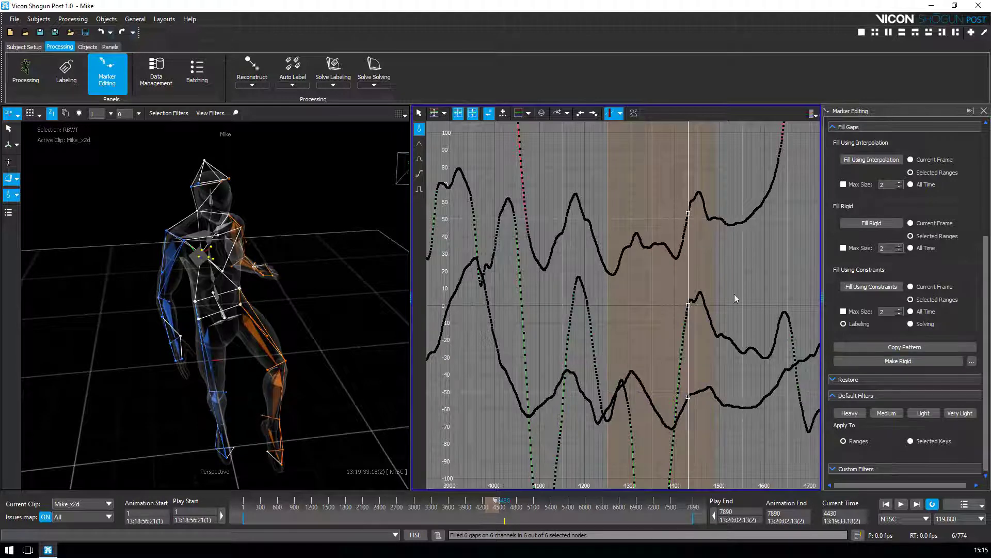
# Step: Zoom and pan the graph to the clip's end and move to frame 7808
pyautogui.keyDown('alt'); pyautogui.moveTo(782, 252); pyautogui.dragTo(708, 259, button='right'); pyautogui.keyUp('alt')
pyautogui.keyDown('alt'); pyautogui.moveTo(708, 259); pyautogui.dragTo(609, 282, button='middle'); pyautogui.keyUp('alt')
pyautogui.click(613, 287)
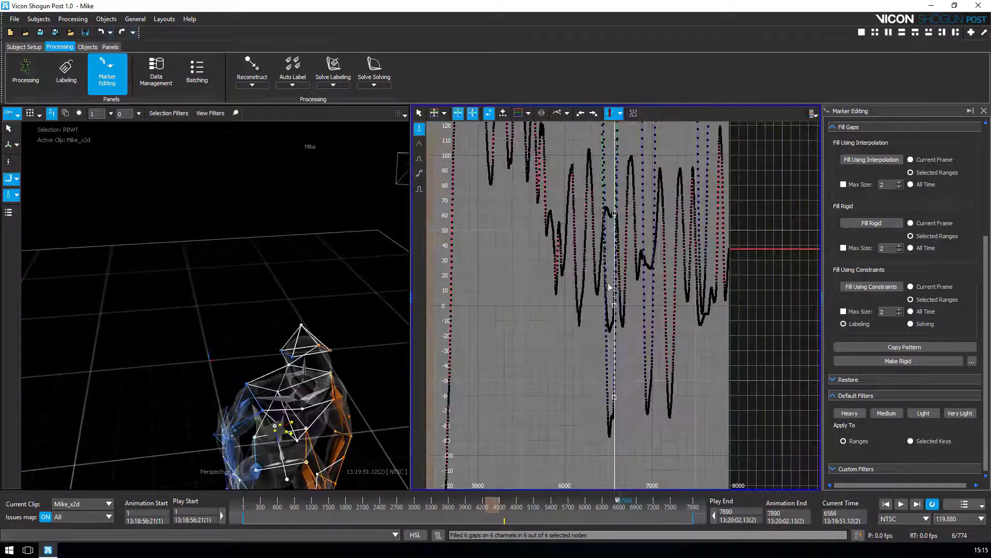
pyautogui.keyDown('alt'); pyautogui.moveTo(718, 281); pyautogui.dragTo(747, 283, button='right'); pyautogui.keyUp('alt')
pyautogui.keyDown('alt'); pyautogui.moveTo(707, 285); pyautogui.dragTo(573, 198, button='middle'); pyautogui.keyUp('alt')
pyautogui.keyDown('alt'); pyautogui.moveTo(573, 197); pyautogui.dragTo(766, 373, button='right'); pyautogui.keyUp('alt')
pyautogui.press('Right')
pyautogui.keyDown('alt'); pyautogui.moveTo(732, 217); pyautogui.dragTo(652, 274, button='middle'); pyautogui.keyUp('alt')
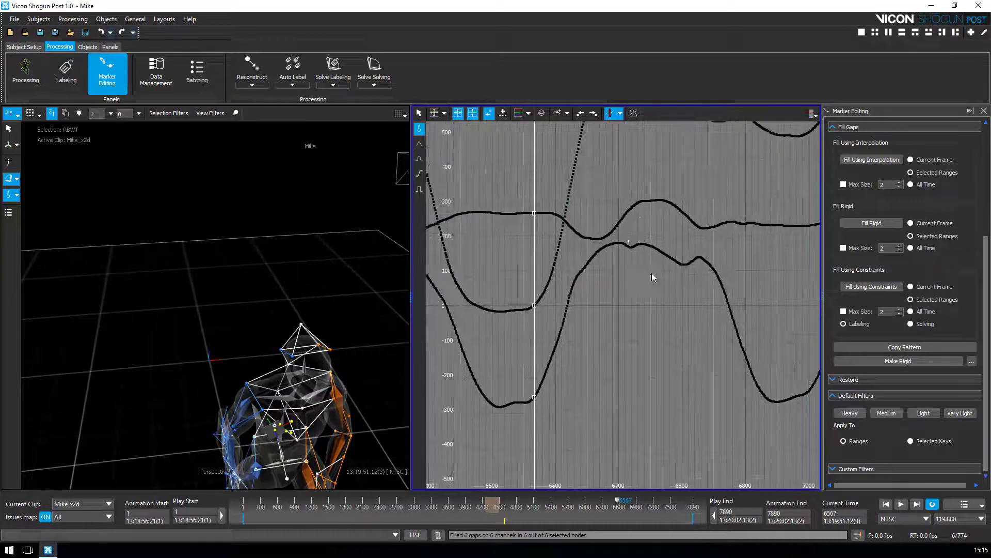
pyautogui.moveTo(618, 503); pyautogui.dragTo(691, 511)
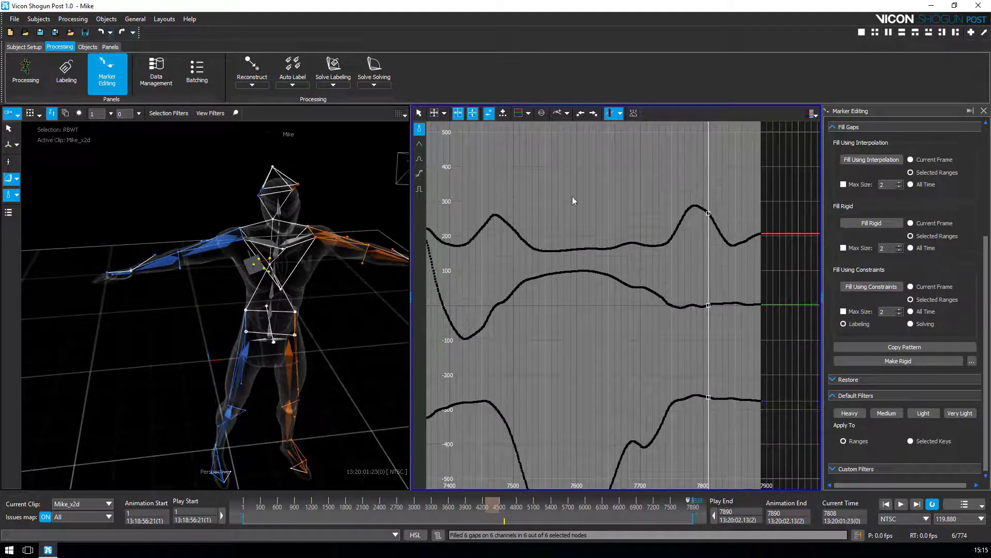
# Step: Fit the graph view to the selection and set the current frame to 7539
pyautogui.click(445, 114)
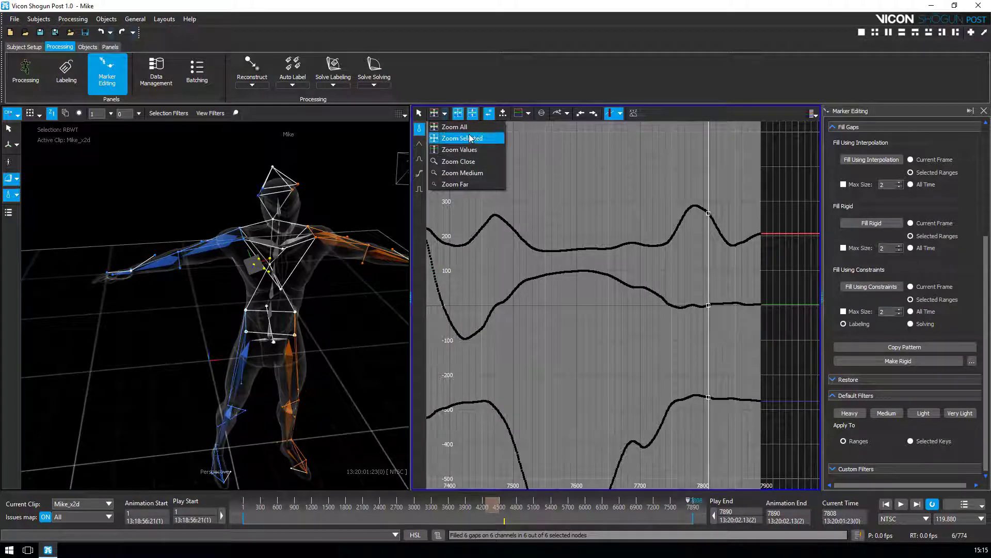
pyautogui.click(454, 137)
pyautogui.moveTo(677, 356); pyautogui.dragTo(668, 361, button='middle')
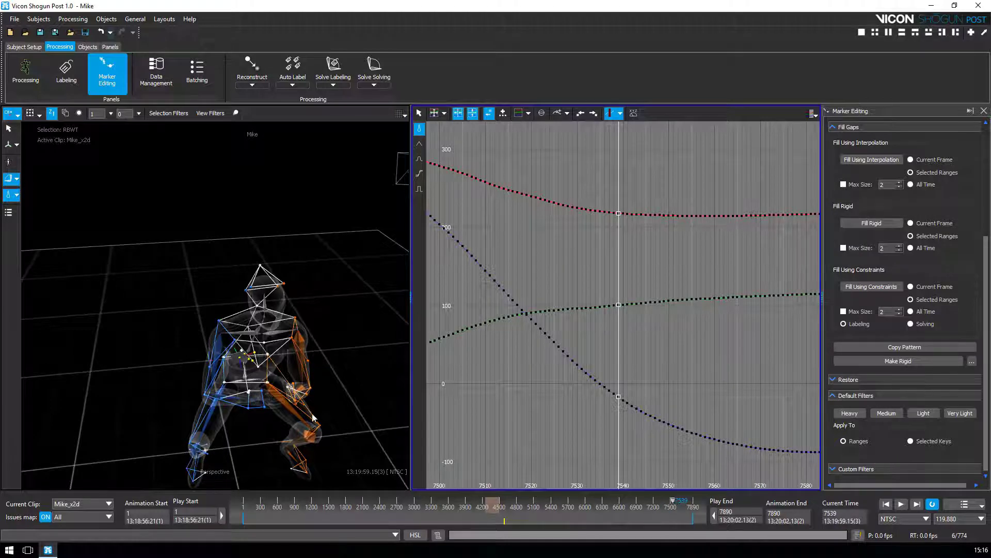
# Step: Select the LFWT marker and box-select its keys across the clip's final frames
pyautogui.click(269, 388)
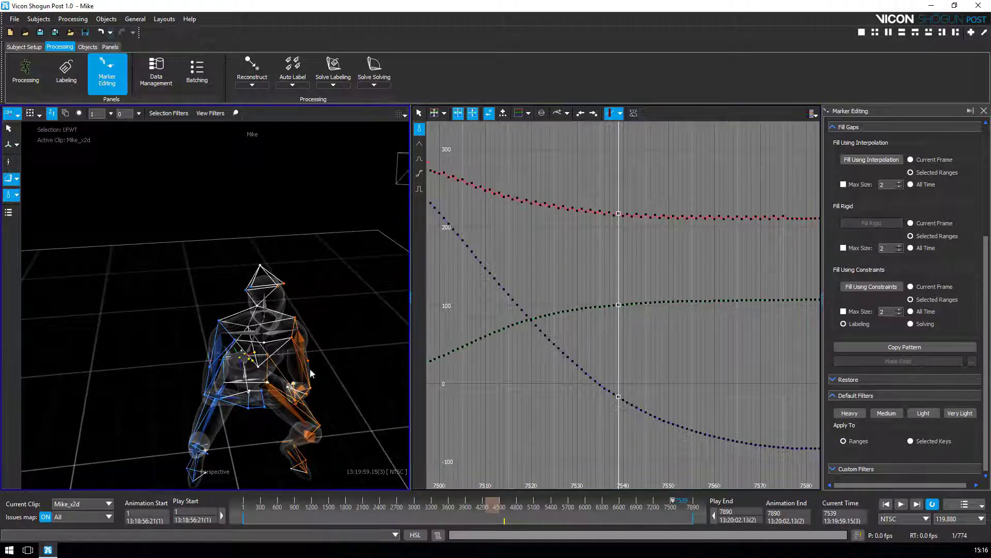
pyautogui.keyDown('alt'); pyautogui.moveTo(679, 254); pyautogui.dragTo(664, 320, button='right'); pyautogui.keyUp('alt')
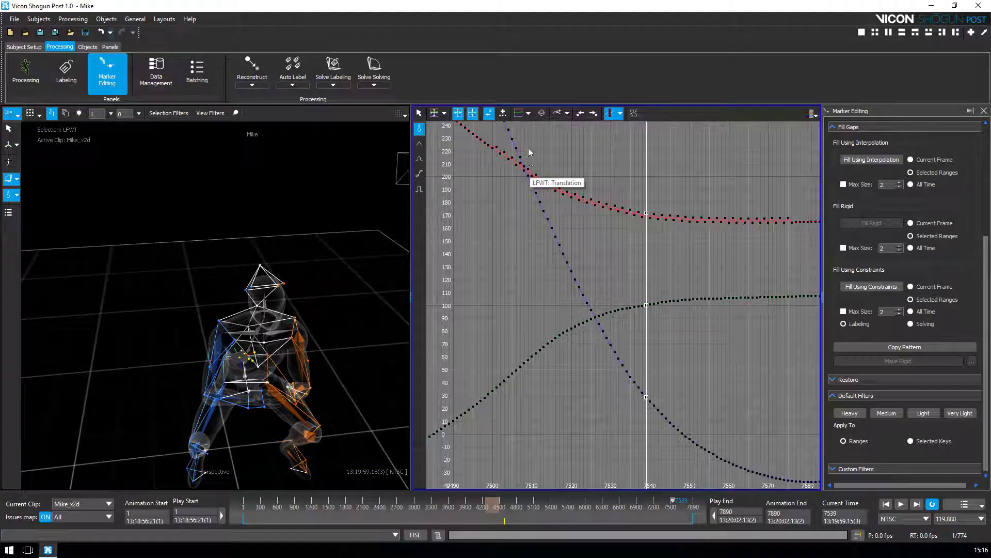
pyautogui.moveTo(491, 142); pyautogui.dragTo(804, 271)
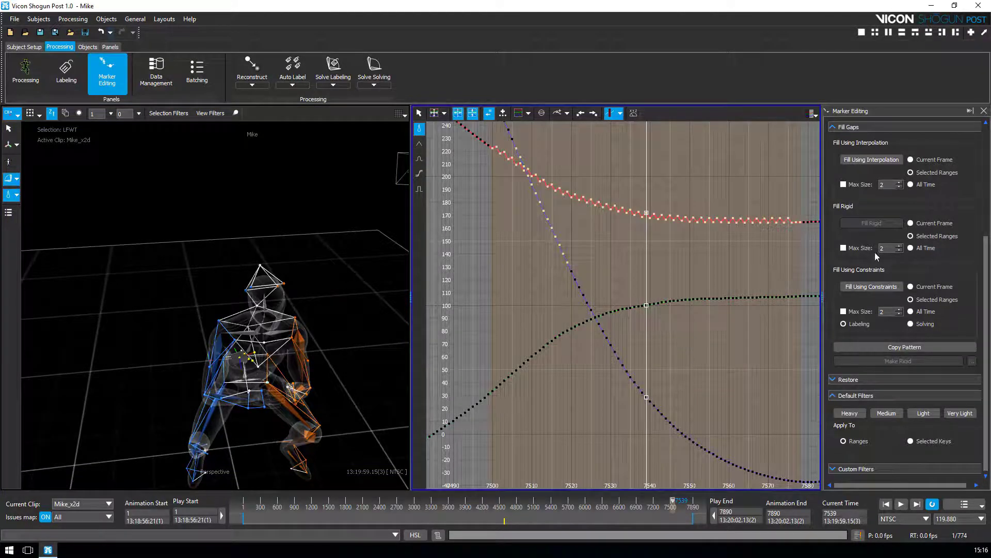
# Step: Collapse Custom Filters and apply the Very Light default filter to the selected keys
pyautogui.click(849, 413)
pyautogui.moveTo(986, 396); pyautogui.dragTo(985, 449)
pyautogui.click(833, 384)
pyautogui.click(959, 413)
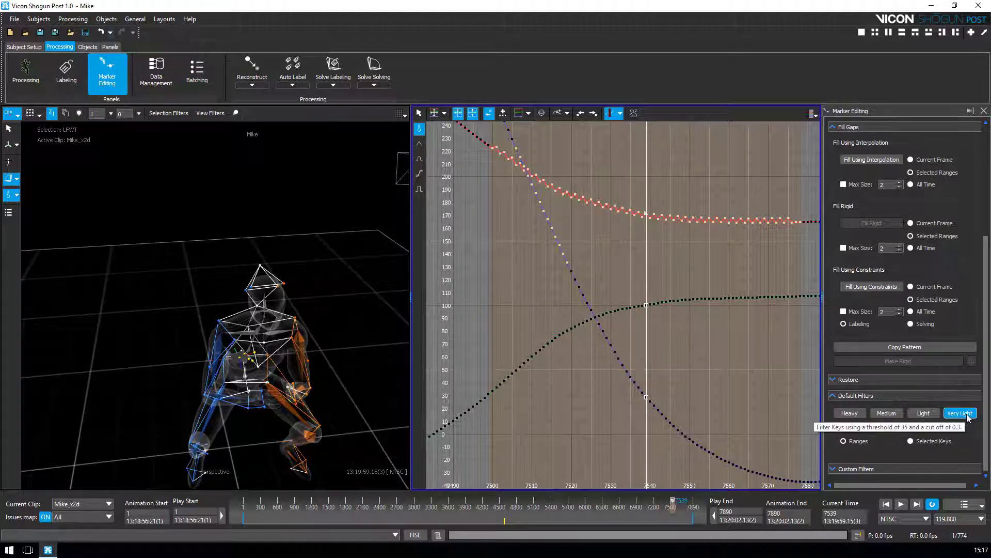
pyautogui.click(959, 413)
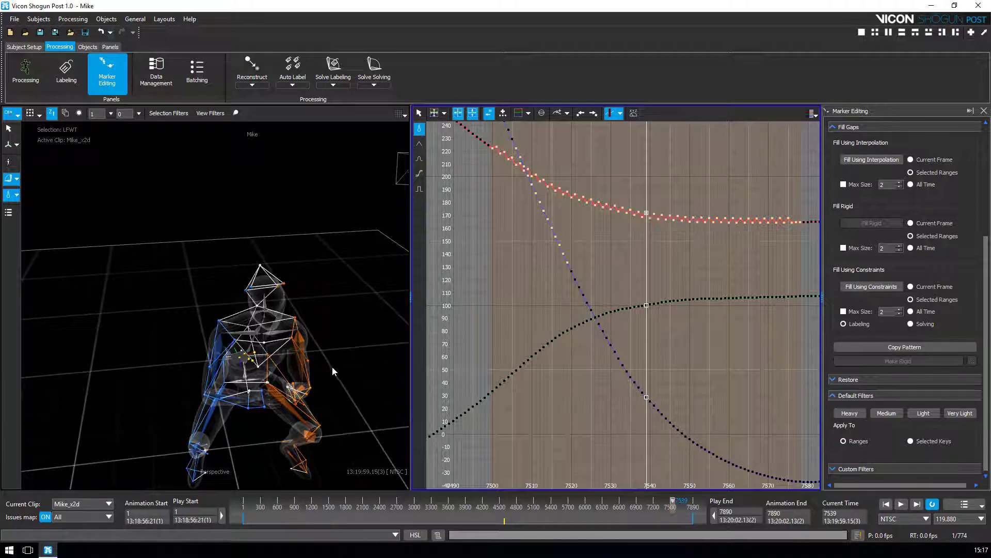
# Step: Check frames 7499–7546, then apply the Very Light filter to LFWT's curves
pyautogui.press('Right')
pyautogui.press('Right')
pyautogui.press('Right')
pyautogui.press('Right')
pyautogui.press('Right')
pyautogui.press('Right')
pyautogui.press('Right')
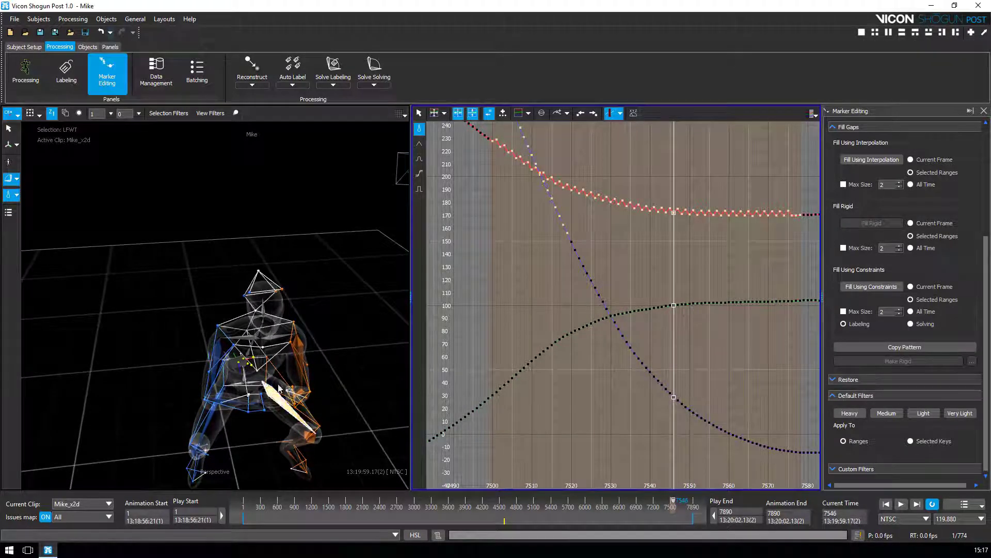
pyautogui.press('Left')
pyautogui.press('Left')
pyautogui.press('Left')
pyautogui.press('Left')
pyautogui.press('Left')
pyautogui.press('Left')
pyautogui.press('Left')
pyautogui.press('Left')
pyautogui.press('Left')
pyautogui.press('Left')
pyautogui.press('Left')
pyautogui.press('Left')
pyautogui.press('Left')
pyautogui.press('Left')
pyautogui.press('Left')
pyautogui.press('Left')
pyautogui.press('Left')
pyautogui.press('Left')
pyautogui.press('Left')
pyautogui.press('Left')
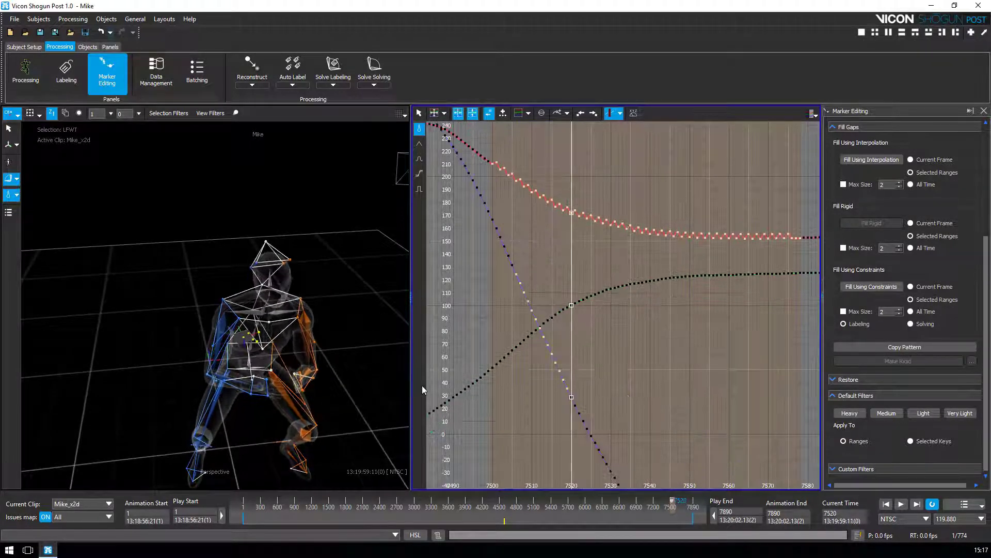
pyautogui.press('Left')
pyautogui.press('Left')
pyautogui.press('Left')
pyautogui.press('Left')
pyautogui.press('Left')
pyautogui.press('Left')
pyautogui.press('Left')
pyautogui.press('Left')
pyautogui.press('Left')
pyautogui.press('Left')
pyautogui.press('Left')
pyautogui.press('Left')
pyautogui.press('Left')
pyautogui.press('Left')
pyautogui.press('Left')
pyautogui.press('Left')
pyautogui.press('Left')
pyautogui.press('Left')
pyautogui.press('Left')
pyautogui.press('Left')
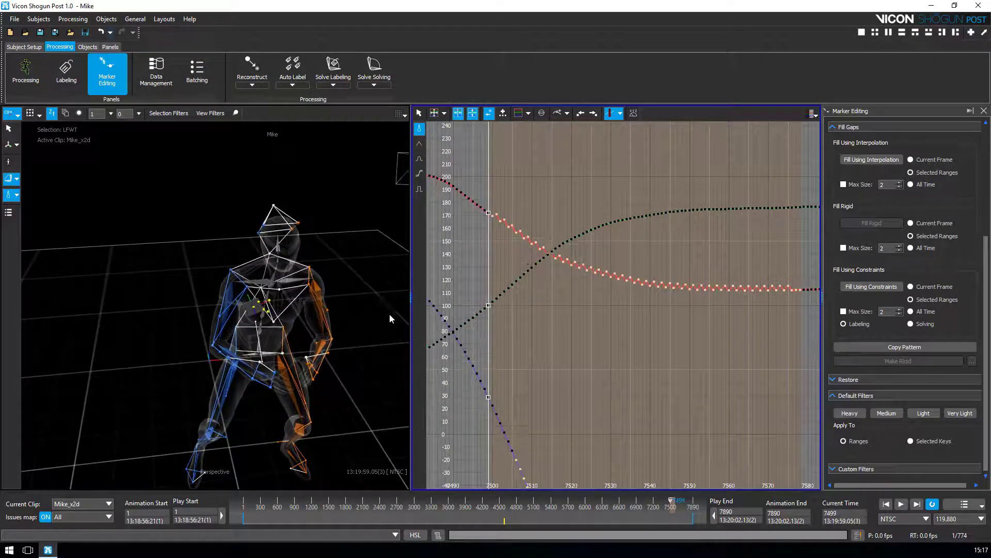
pyautogui.click(958, 413)
# Step: Step through frames 7482–7570 and orbit the viewport to review the smoothed motion
pyautogui.press('Right')
pyautogui.press('Right')
pyautogui.press('Right')
pyautogui.press('Right')
pyautogui.press('Right')
pyautogui.press('Right')
pyautogui.press('Right')
pyautogui.press('Right')
pyautogui.press('Right')
pyautogui.press('Right')
pyautogui.press('Right')
pyautogui.press('Right')
pyautogui.press('Right')
pyautogui.press('Right')
pyautogui.press('Right')
pyautogui.press('Right')
pyautogui.press('Right')
pyautogui.press('Right')
pyautogui.press('Right')
pyautogui.press('Right')
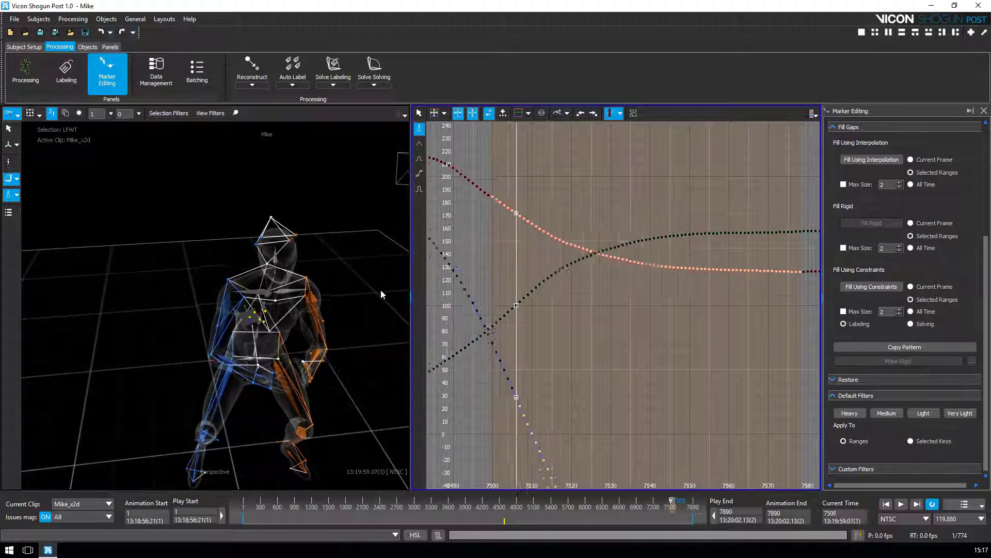
pyautogui.press('Right')
pyautogui.press('Right')
pyautogui.press('Right')
pyautogui.press('Right')
pyautogui.press('Right')
pyautogui.press('Right')
pyautogui.press('Right')
pyautogui.press('Right')
pyautogui.press('Right')
pyautogui.press('Right')
pyautogui.press('Right')
pyautogui.press('Right')
pyautogui.press('Right')
pyautogui.press('Right')
pyautogui.press('Right')
pyautogui.press('Right')
pyautogui.press('Right')
pyautogui.press('Right')
pyautogui.press('Right')
pyautogui.press('Right')
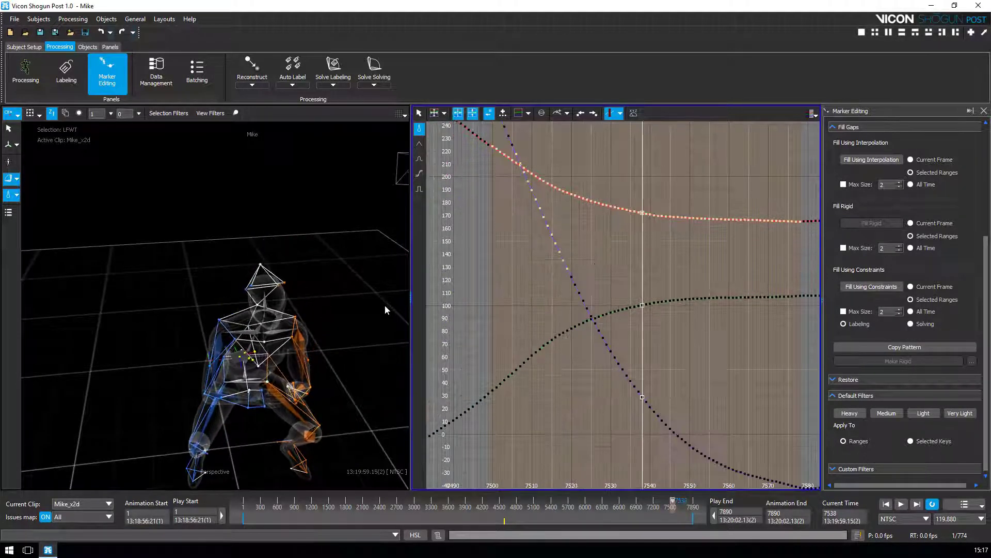
pyautogui.press('Left')
pyautogui.press('Left')
pyautogui.press('Left')
pyautogui.press('Left')
pyautogui.press('Left')
pyautogui.press('Left')
pyautogui.press('Left')
pyautogui.press('Left')
pyautogui.press('Left')
pyautogui.press('Left')
pyautogui.press('Left')
pyautogui.press('Left')
pyautogui.press('Left')
pyautogui.press('Left')
pyautogui.press('Left')
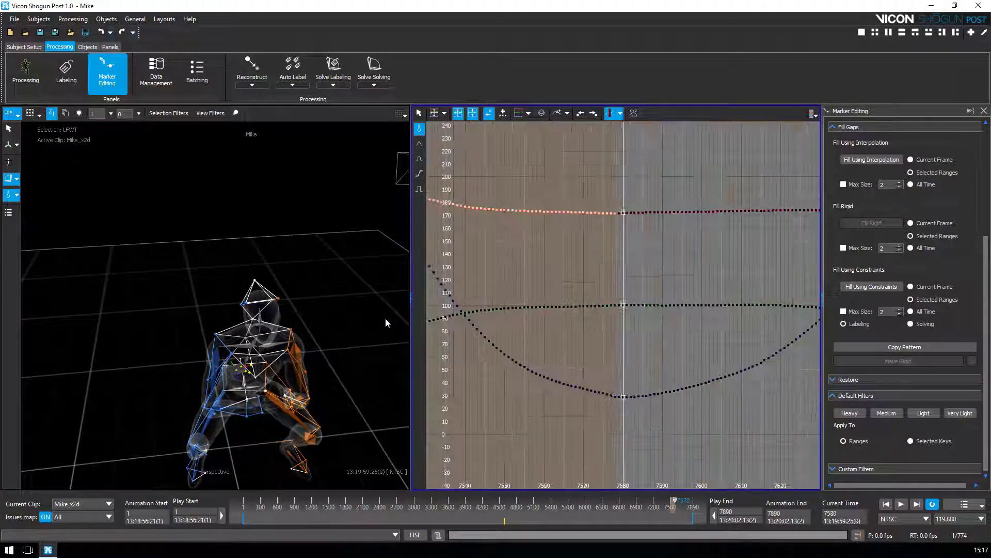
pyautogui.press('Left')
pyautogui.press('Left')
pyautogui.press('Left')
pyautogui.press('Left')
pyautogui.press('Left')
pyautogui.press('Left')
pyautogui.press('Left')
pyautogui.press('Left')
pyautogui.press('Left')
pyautogui.press('Left')
pyautogui.press('Left')
pyautogui.press('Left')
pyautogui.press('Left')
pyautogui.press('Left')
pyautogui.press('Left')
pyautogui.press('Left')
pyautogui.press('Left')
pyautogui.press('Left')
pyautogui.press('Left')
pyautogui.press('Left')
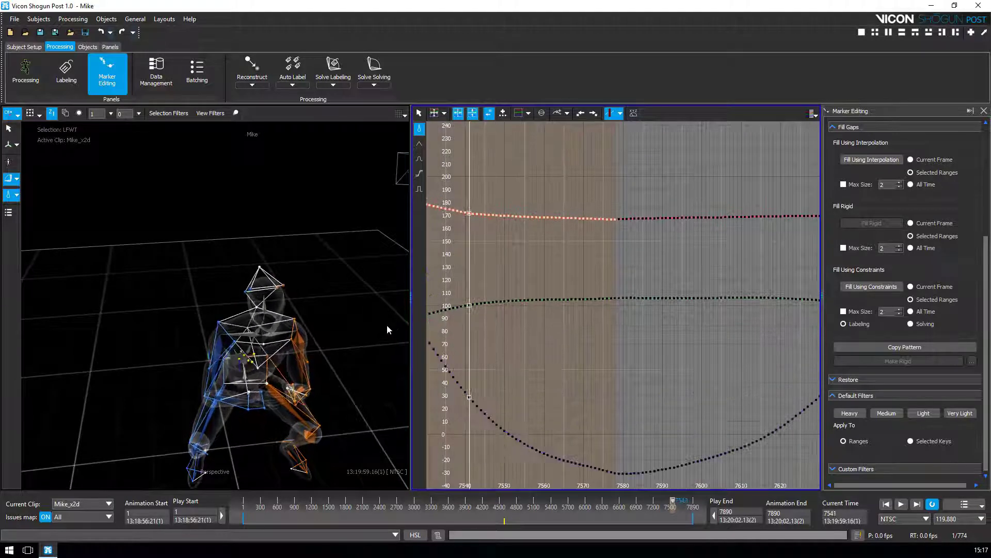
pyautogui.press('Left')
pyautogui.press('Left')
pyautogui.press('Left')
pyautogui.press('Left')
pyautogui.press('Left')
pyautogui.press('Left')
pyautogui.press('Left')
pyautogui.press('Left')
pyautogui.press('Left')
pyautogui.press('Left')
pyautogui.press('Left')
pyautogui.press('Left')
pyautogui.press('Left')
pyautogui.press('Left')
pyautogui.press('Left')
pyautogui.press('Left')
pyautogui.press('Left')
pyautogui.press('Left')
pyautogui.press('Left')
pyautogui.press('Left')
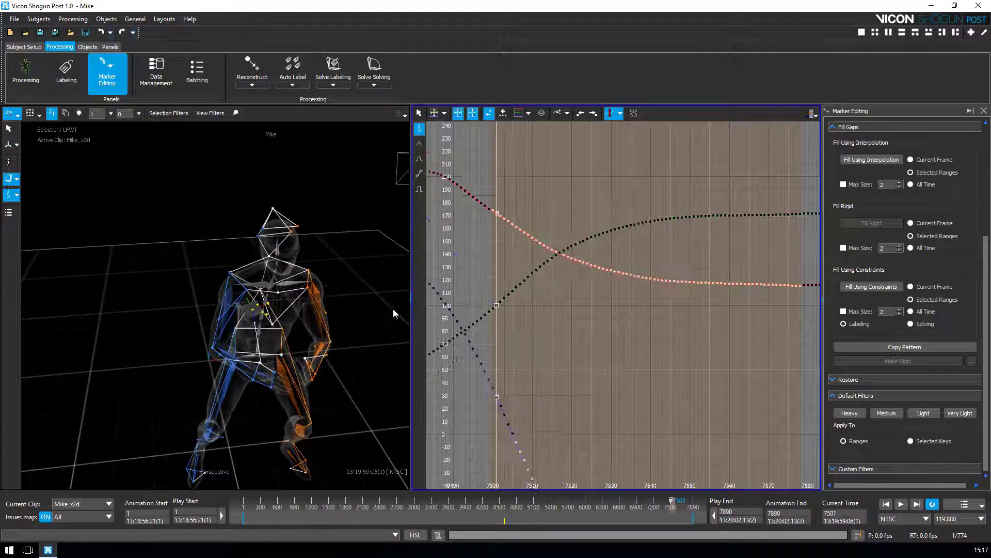
pyautogui.moveTo(393, 309)
pyautogui.keyDown('alt'); pyautogui.mouseDown()
pyautogui.moveTo(255, 305)
pyautogui.moveTo(333, 319)
pyautogui.moveTo(263, 380)
pyautogui.moveTo(374, 345)
pyautogui.moveTo(395, 304)
pyautogui.moveTo(364, 317)
pyautogui.moveTo(395, 308)
pyautogui.mouseUp(); pyautogui.keyUp('alt')
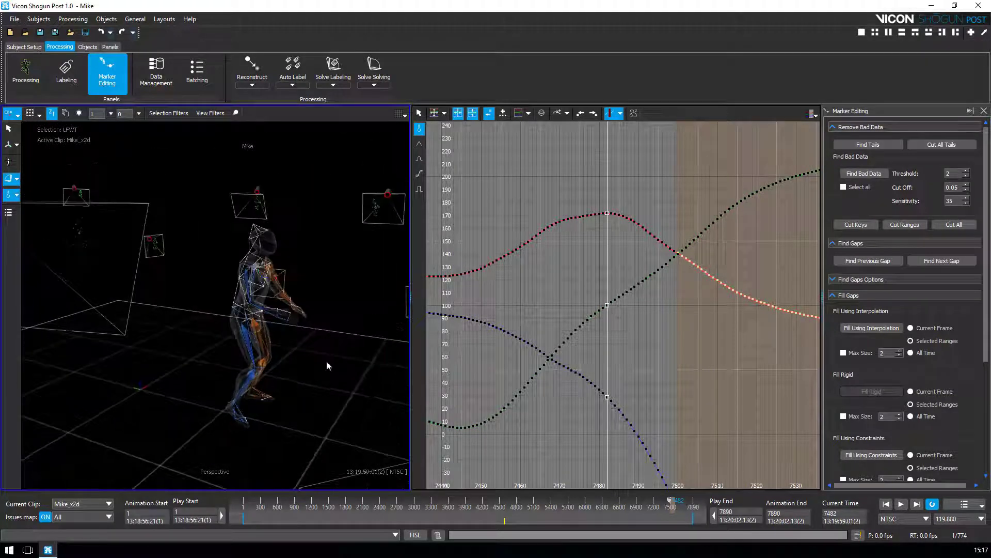